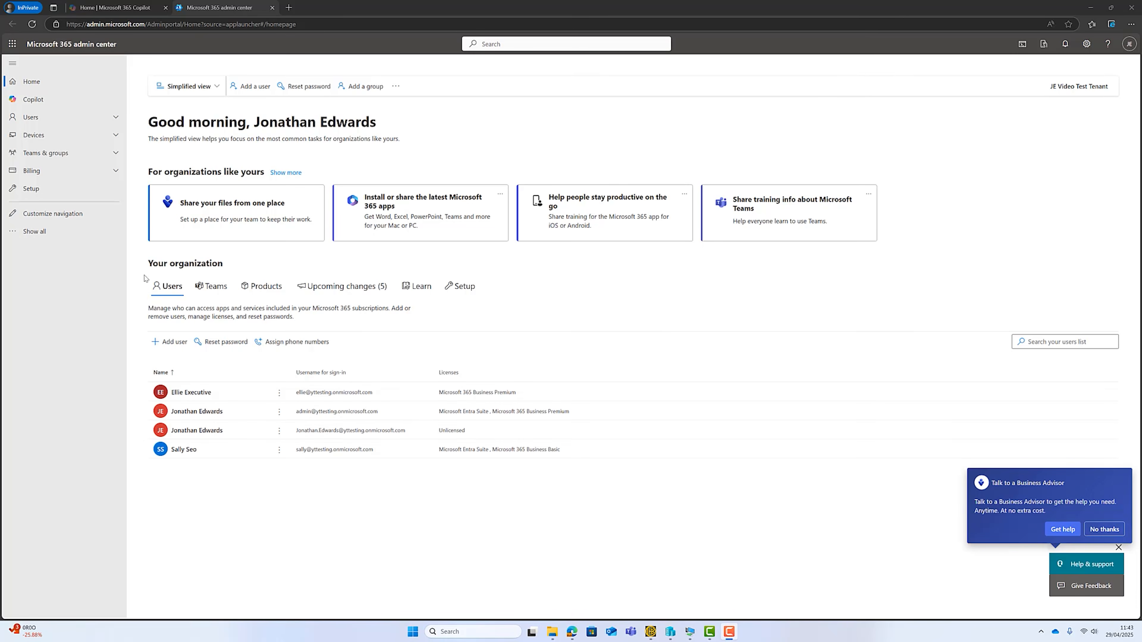
Switch to the Microsoft Entra admin center for identity and open the list of all devices
{"action": "left_click", "coordinate": [63, 236]}
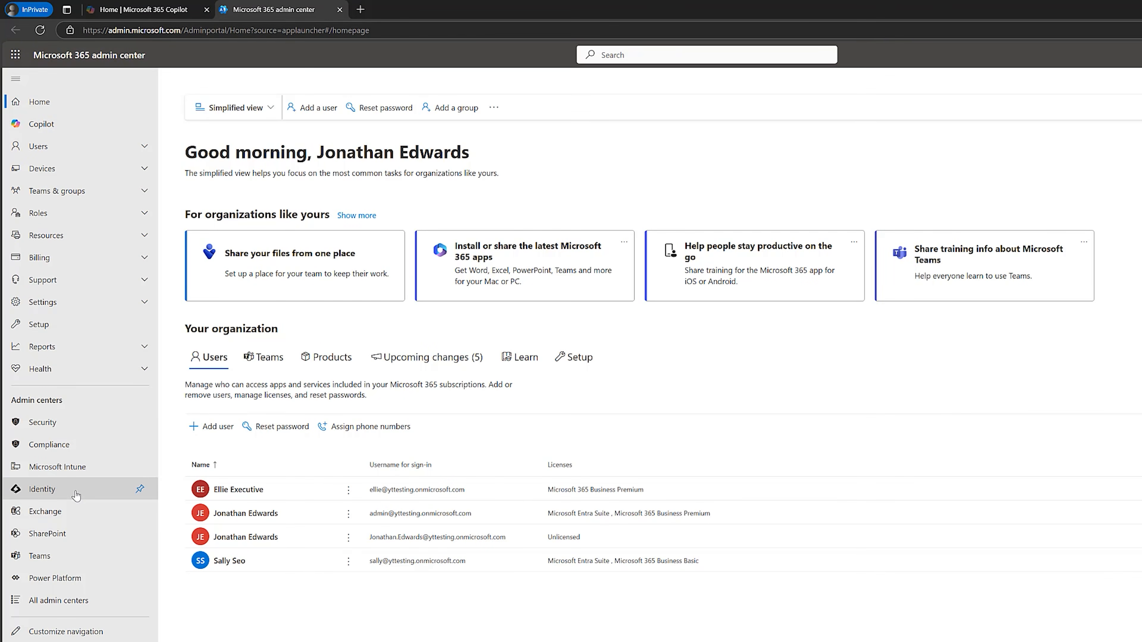
{"action": "left_click", "coordinate": [76, 495]}
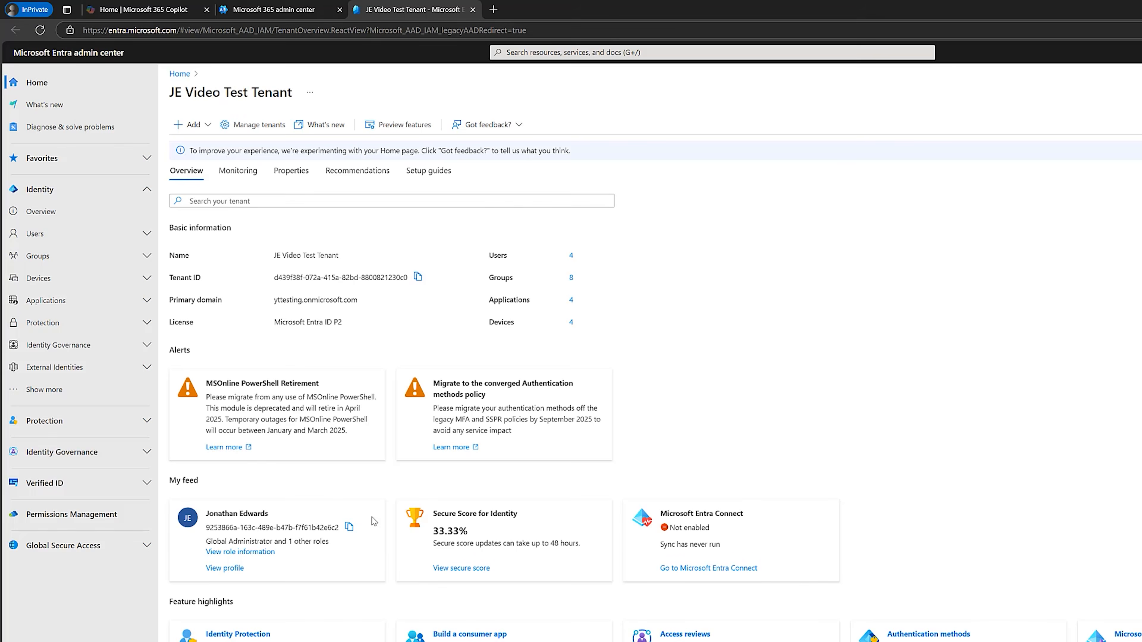
{"action": "left_click", "coordinate": [130, 281]}
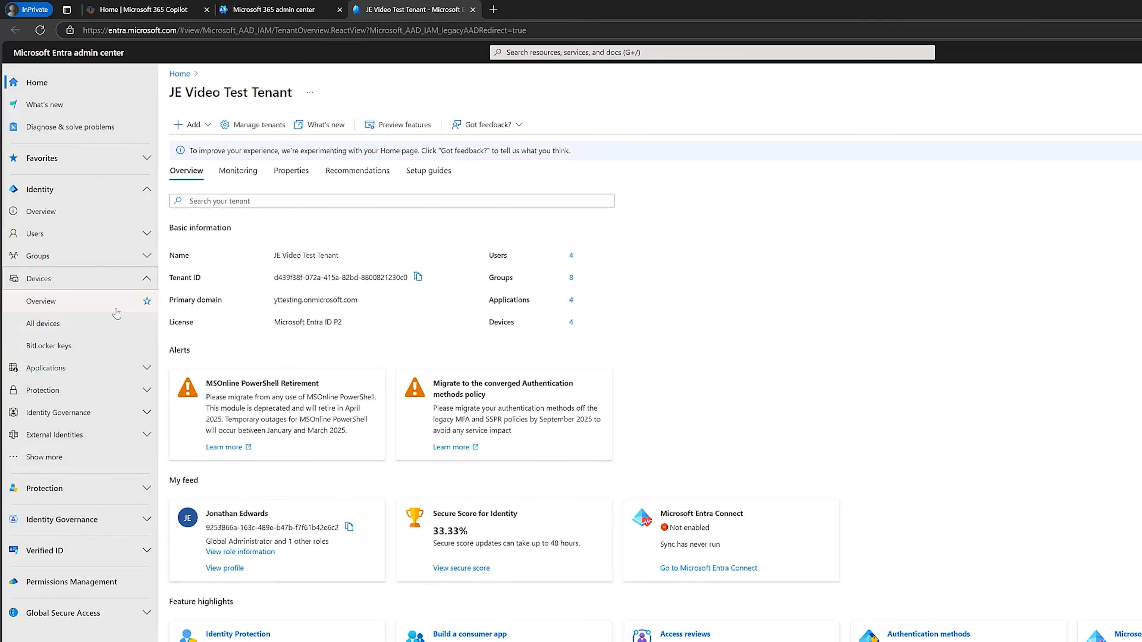
{"action": "left_click", "coordinate": [107, 332]}
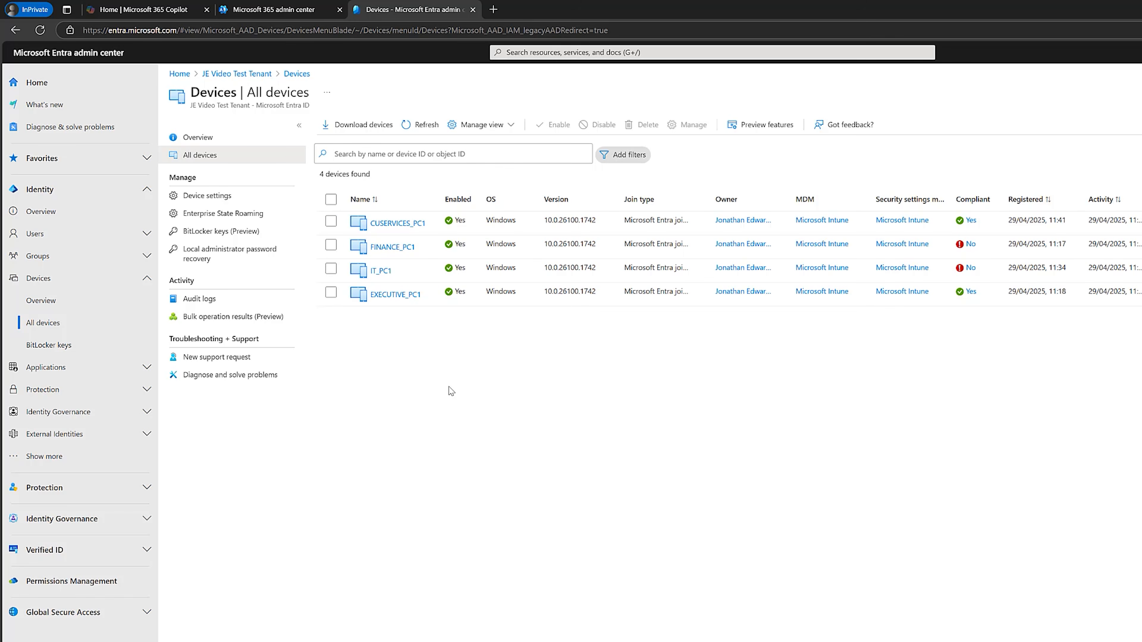
Start a new security group named Autopatch_Test with the description "Devices used for testing patching in Autopatch"
{"action": "left_click", "coordinate": [143, 250]}
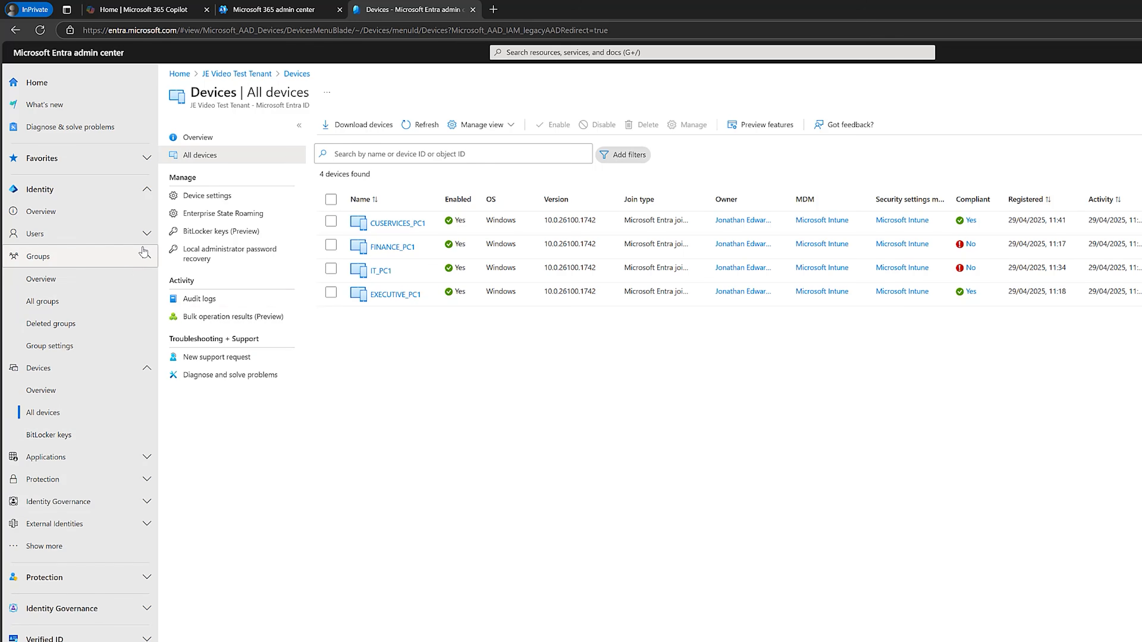
{"action": "left_click", "coordinate": [101, 300]}
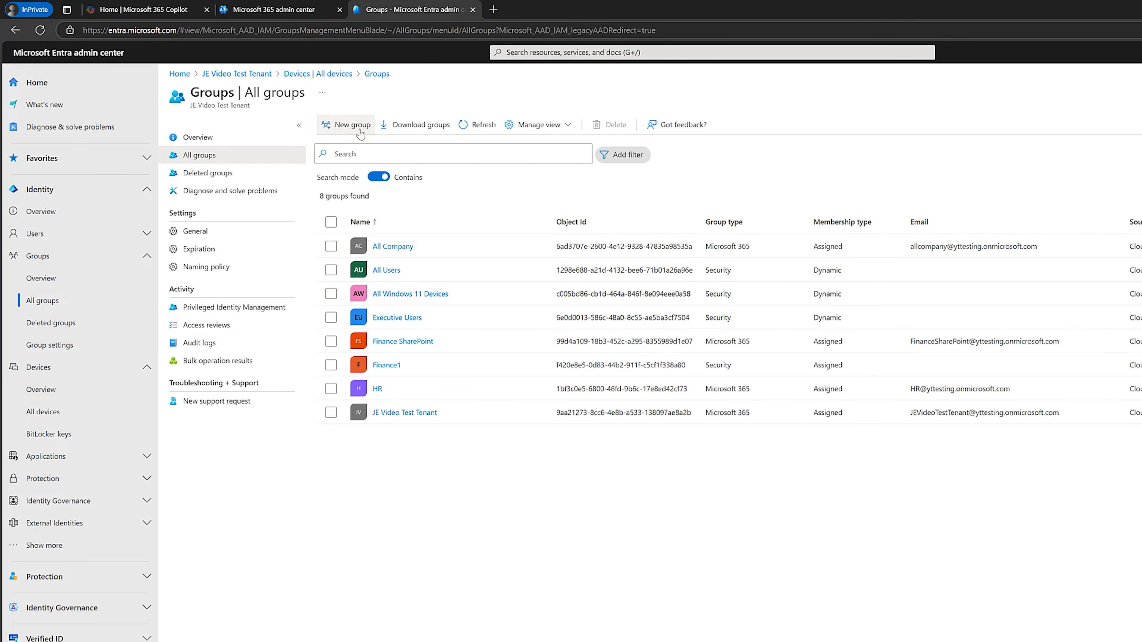
{"action": "left_click", "coordinate": [360, 134]}
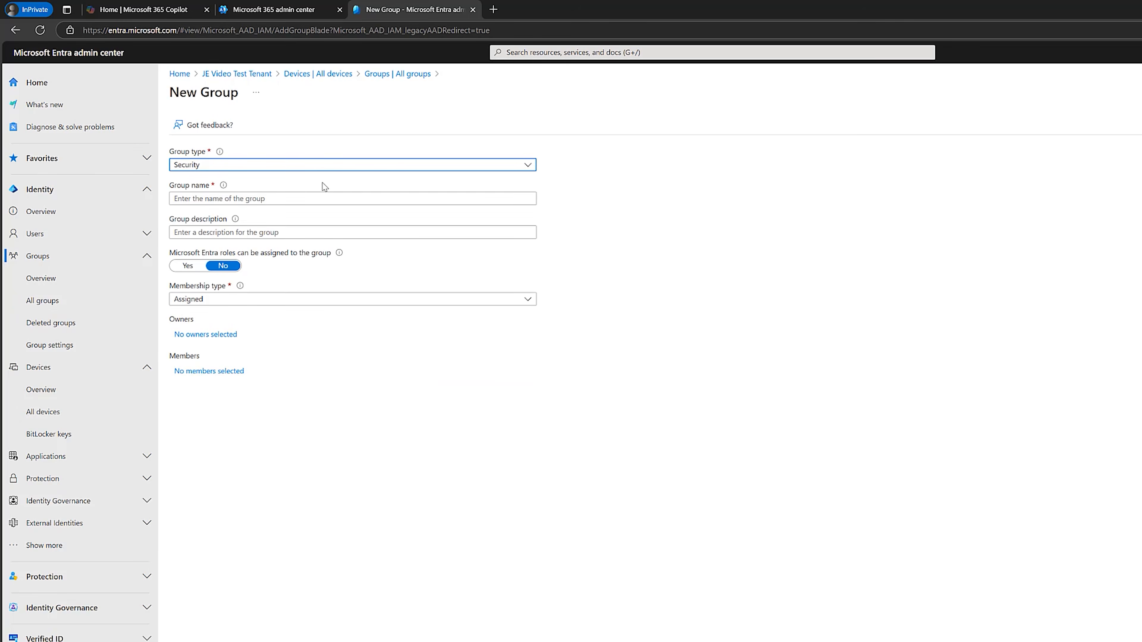
{"action": "left_click", "coordinate": [283, 198]}
{"action": "type", "text": "Autopatch_Test"}
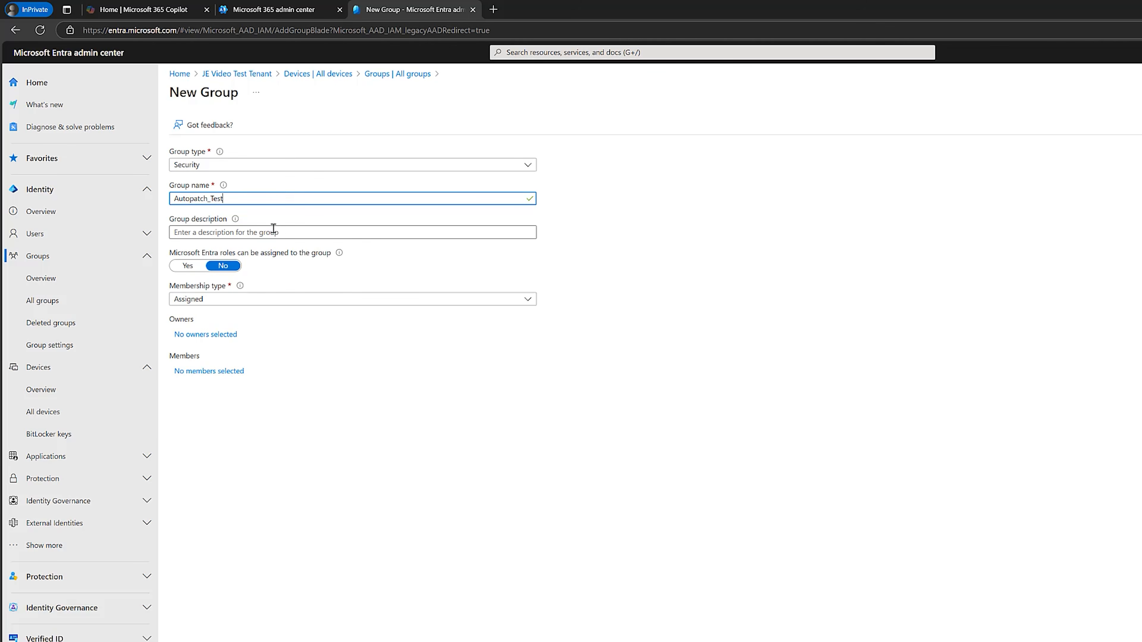
{"action": "left_click", "coordinate": [295, 237]}
{"action": "type", "text": "Devices used for testing patching in Autopatch"}
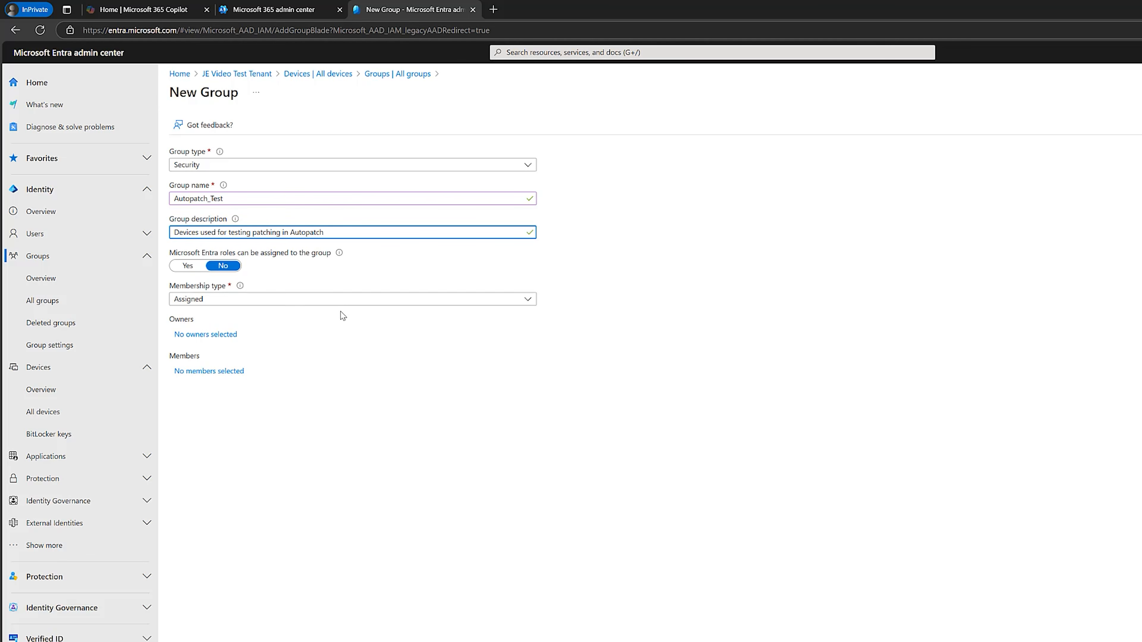
Try the Dynamic Device membership type for the new group and return it to Assigned
{"action": "left_click", "coordinate": [527, 299]}
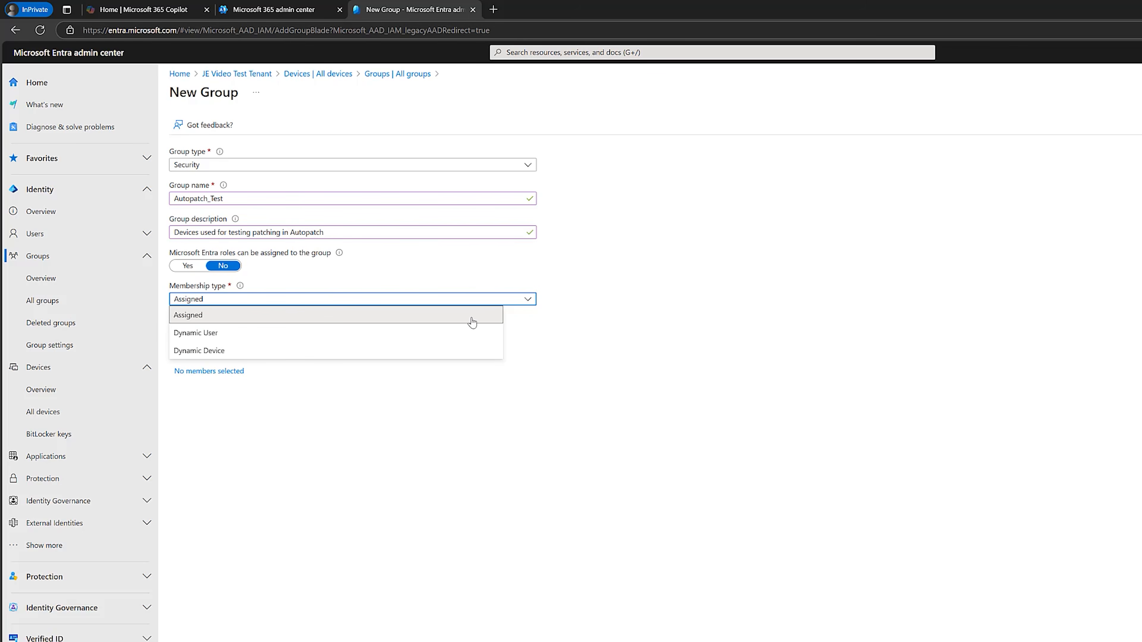
{"action": "left_click", "coordinate": [449, 320]}
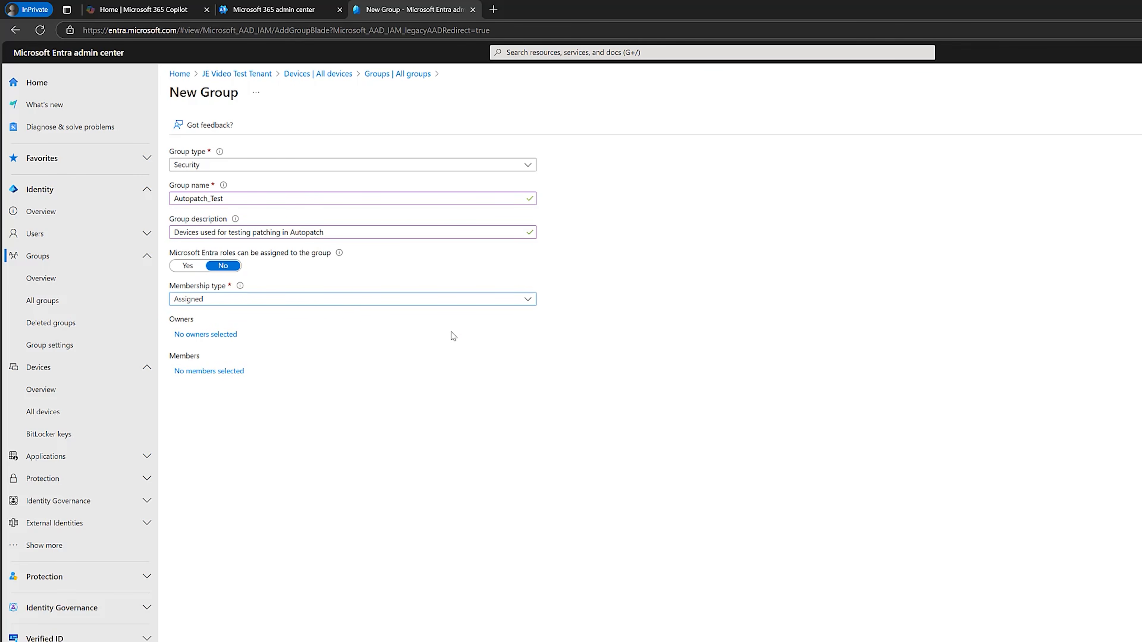
{"action": "left_click", "coordinate": [526, 300]}
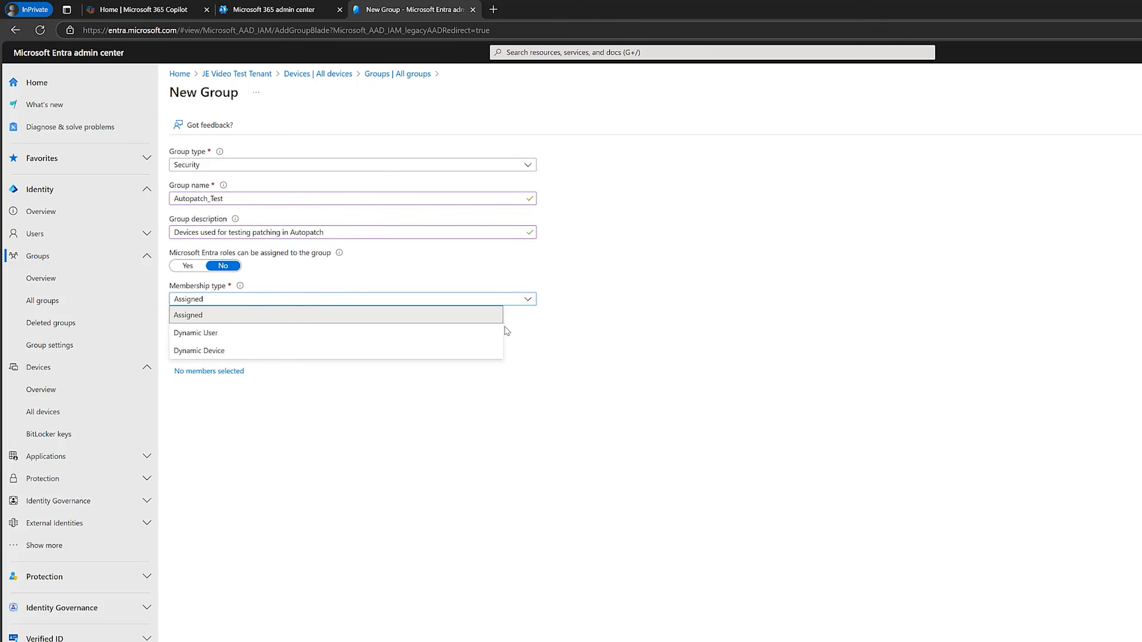
{"action": "left_click", "coordinate": [483, 350]}
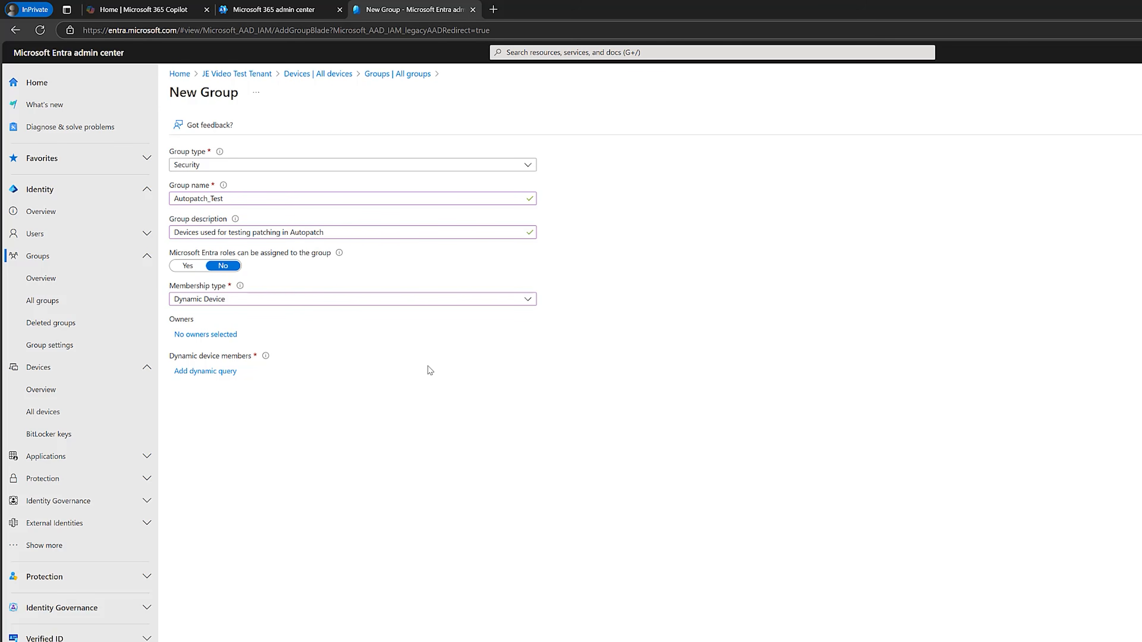
{"action": "left_click", "coordinate": [528, 302]}
{"action": "left_click", "coordinate": [483, 316]}
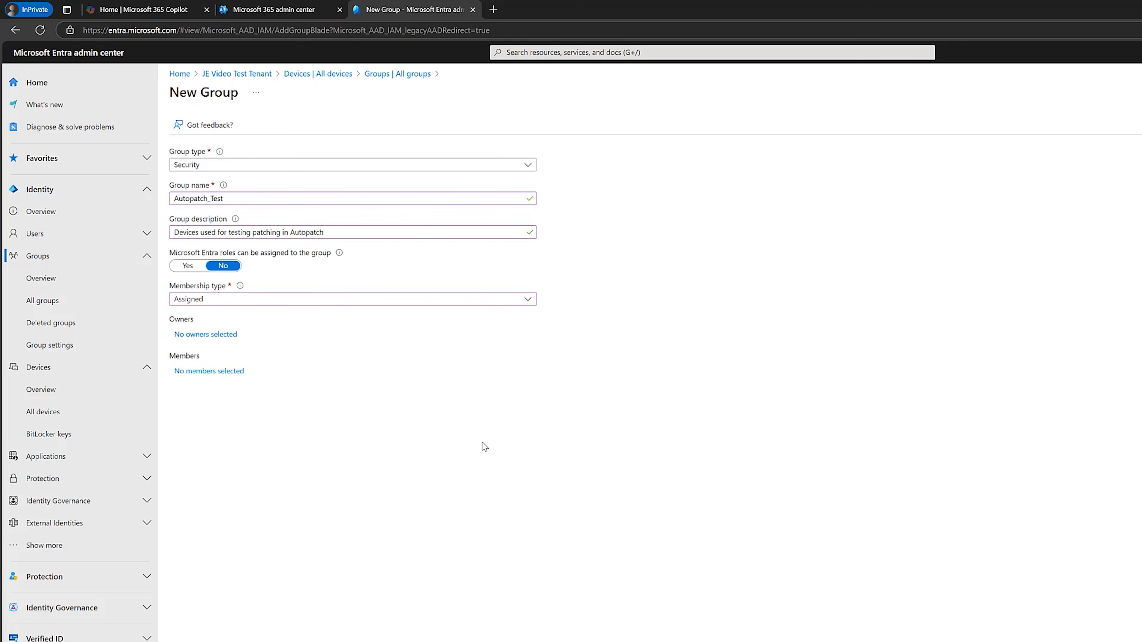
Assign the admin account as owner of the Autopatch_Test group and create the group
{"action": "left_click", "coordinate": [220, 335]}
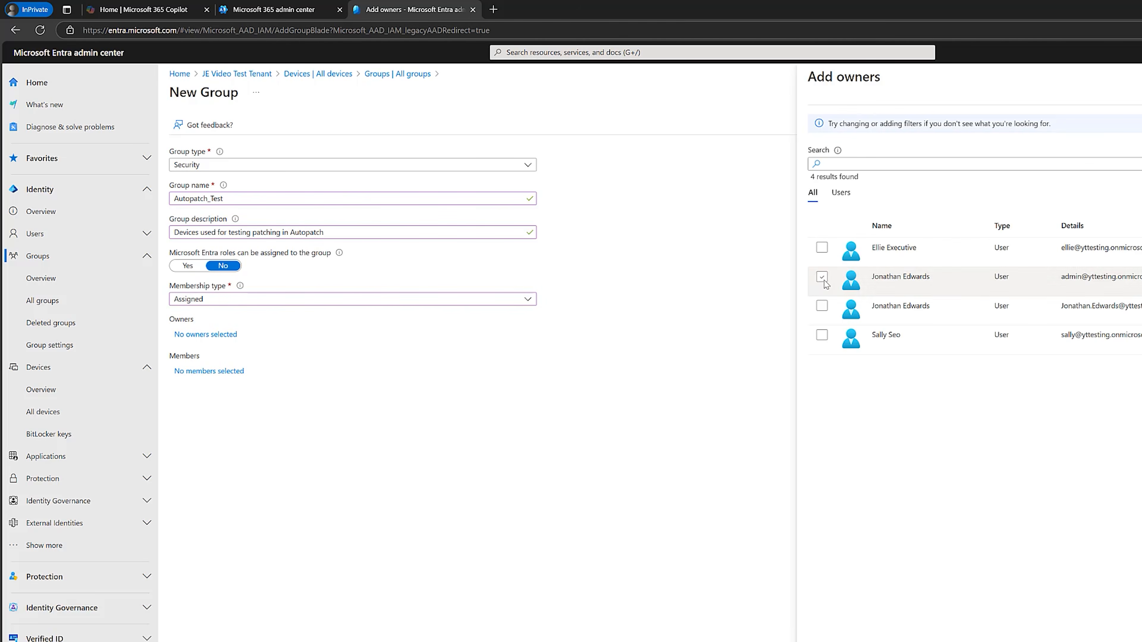
{"action": "left_click", "coordinate": [822, 278]}
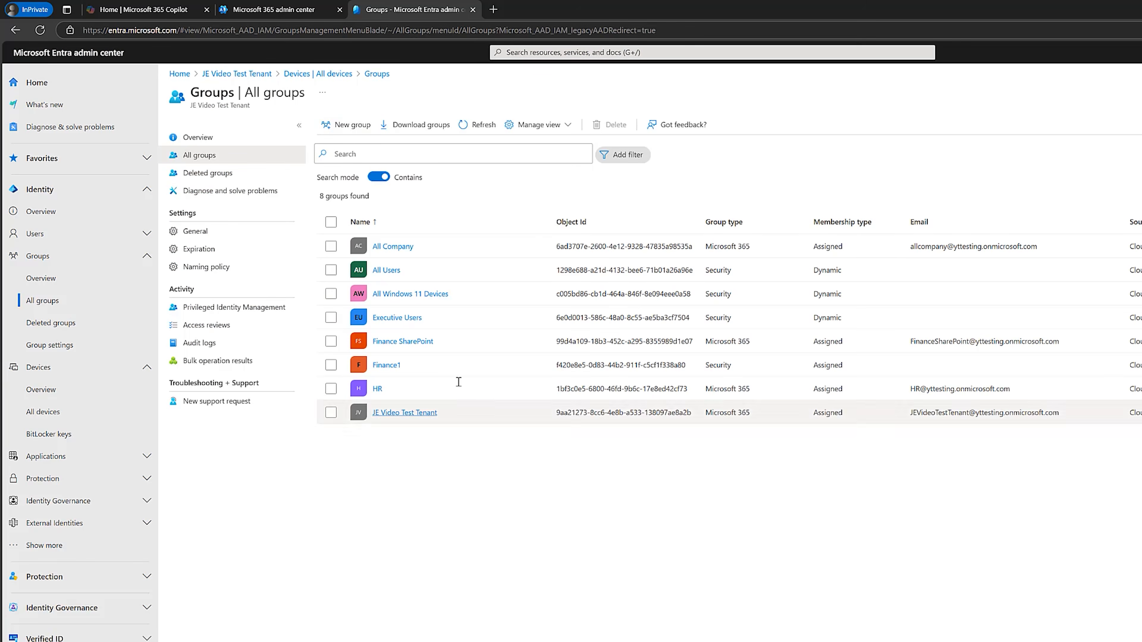
Create a security group named Autopatch_Executive with assigned membership and the admin account as its owner
{"action": "left_click", "coordinate": [353, 130]}
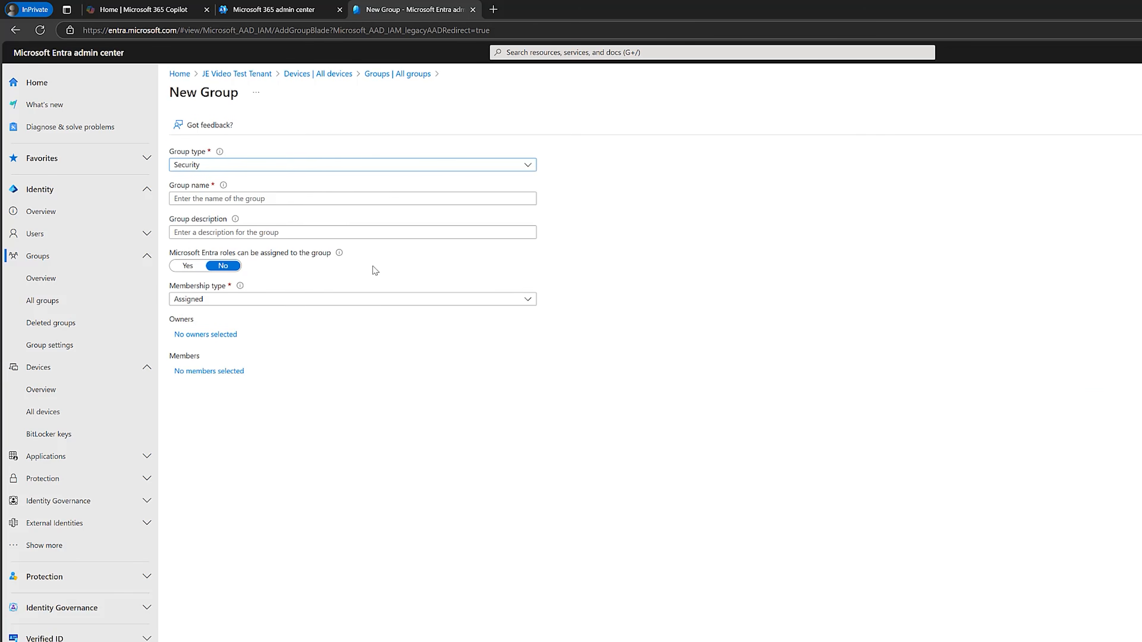
{"action": "left_click", "coordinate": [307, 201]}
{"action": "type", "text": "Autopatch_Executive"}
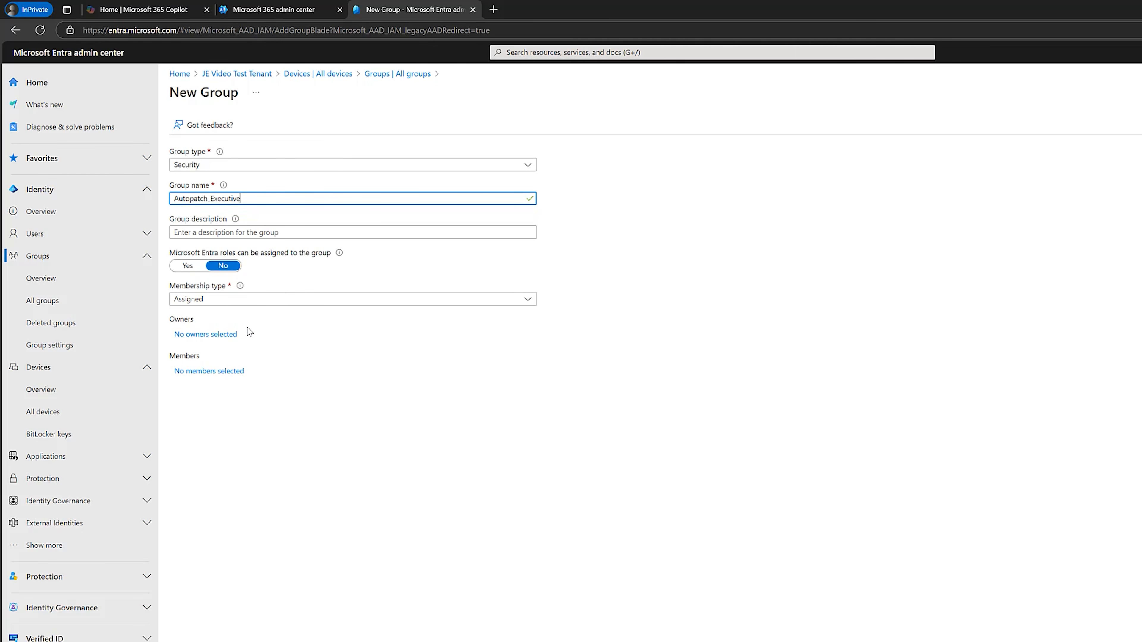
{"action": "left_click", "coordinate": [221, 337]}
{"action": "left_click", "coordinate": [821, 276]}
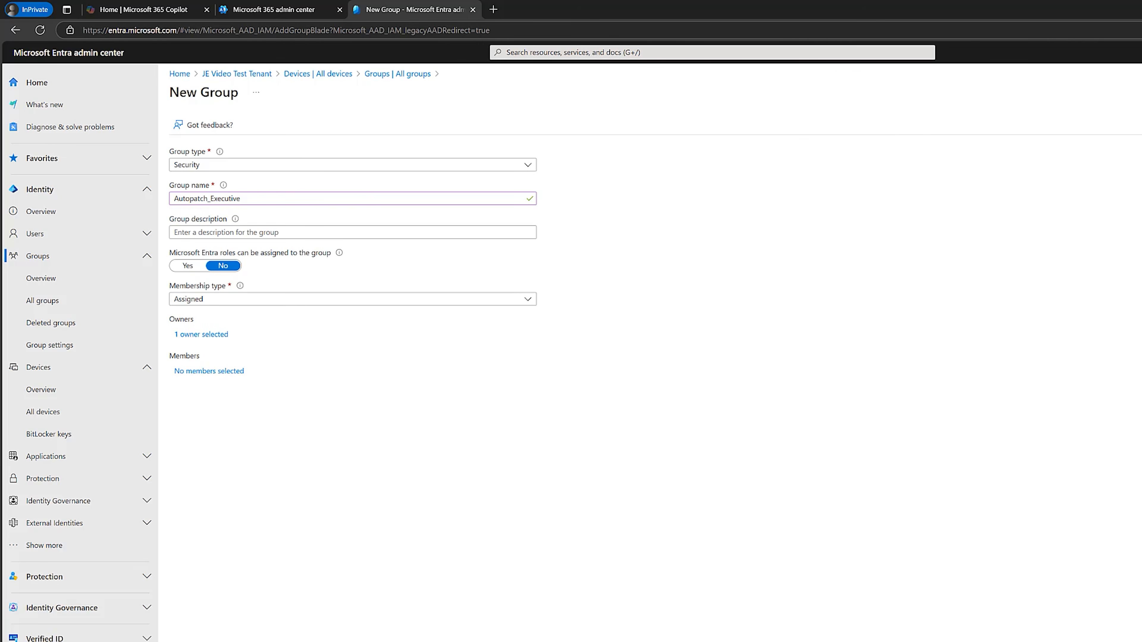
{"action": "left_click", "coordinate": [186, 640]}
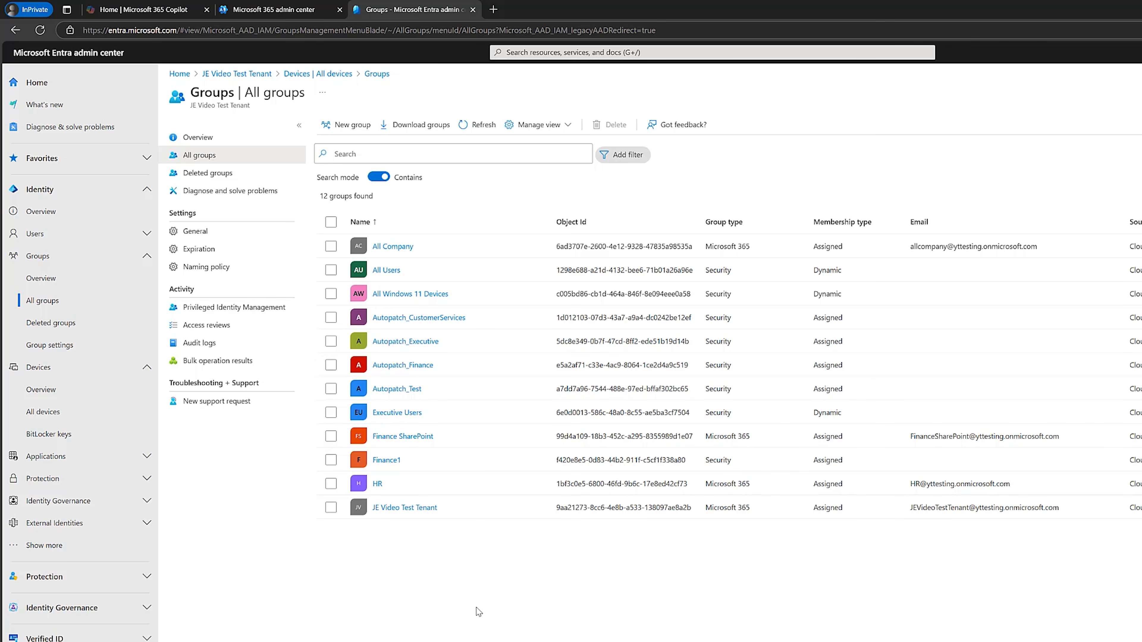
Check the device list, then add the device IT_PC1 as a member of the Autopatch_Test group
{"action": "left_click", "coordinate": [83, 413]}
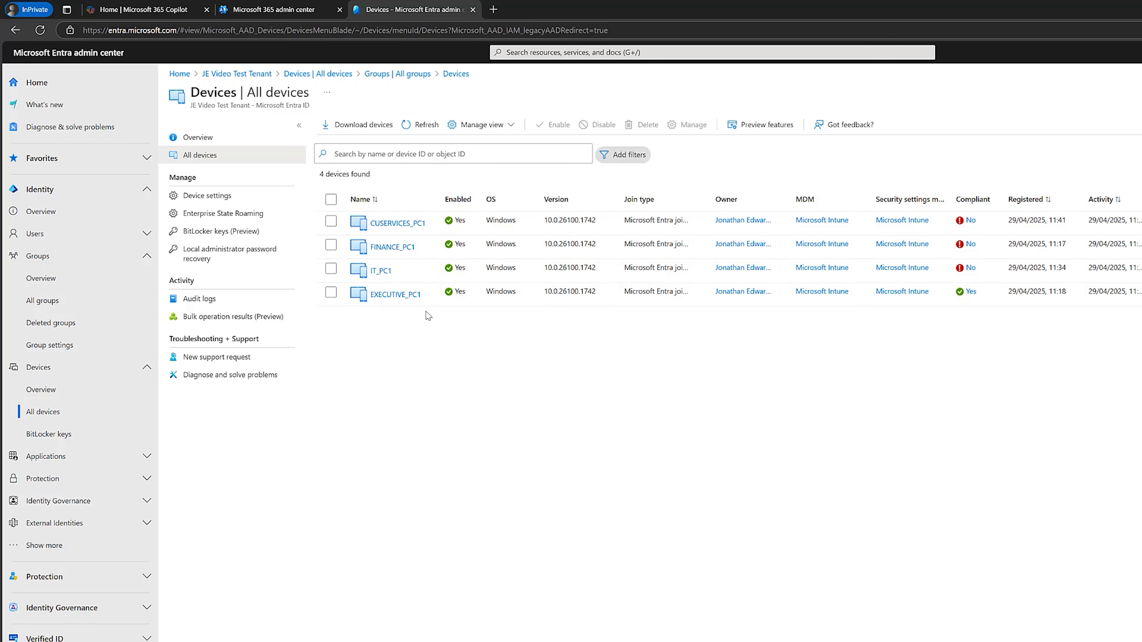
{"action": "left_click", "coordinate": [85, 308]}
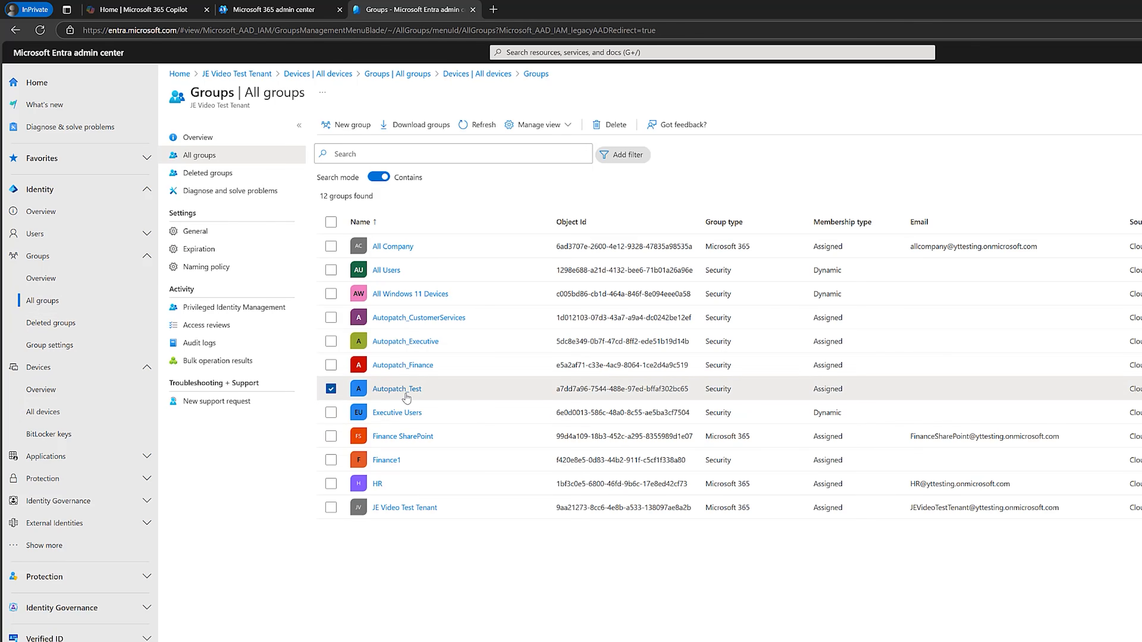
{"action": "left_click", "coordinate": [401, 389]}
{"action": "left_click", "coordinate": [200, 213]}
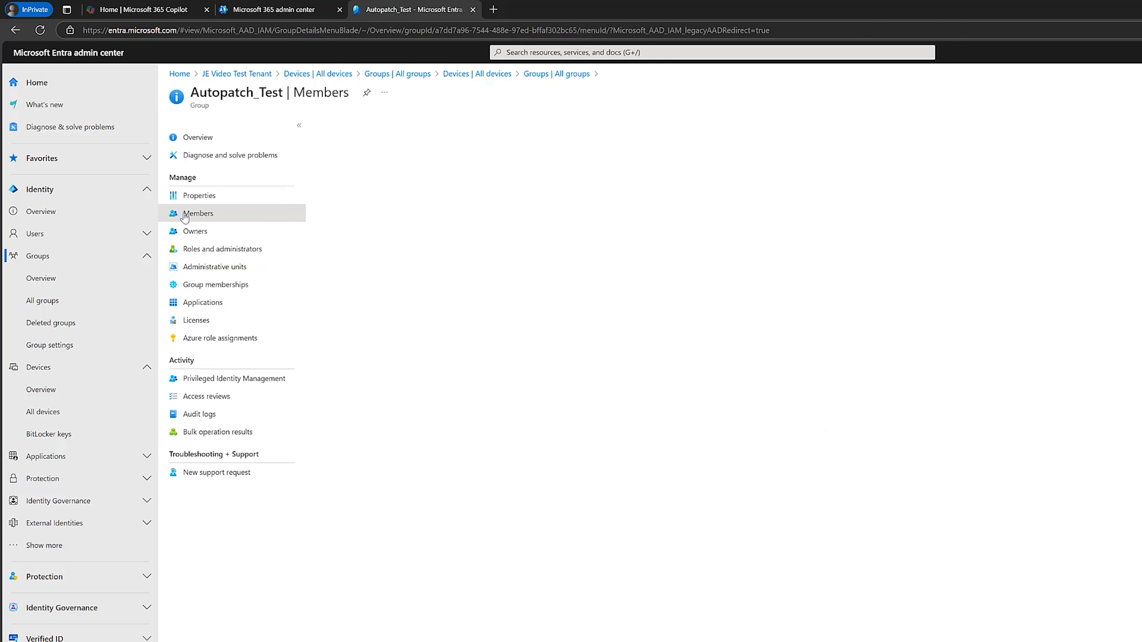
{"action": "left_click", "coordinate": [343, 124]}
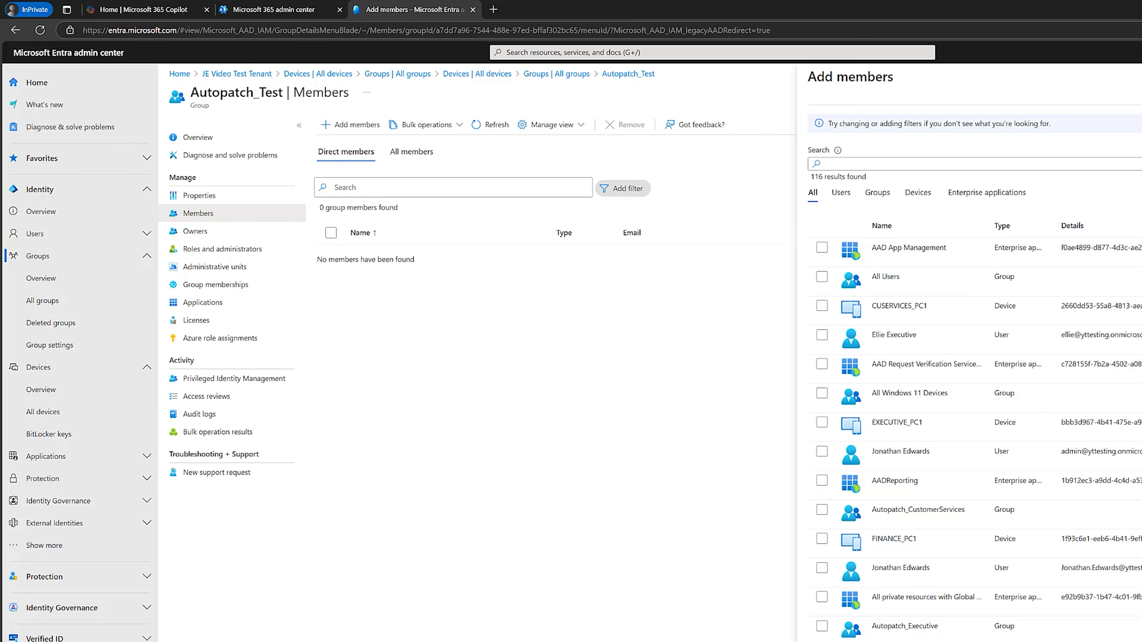
{"action": "left_click", "coordinate": [826, 641]}
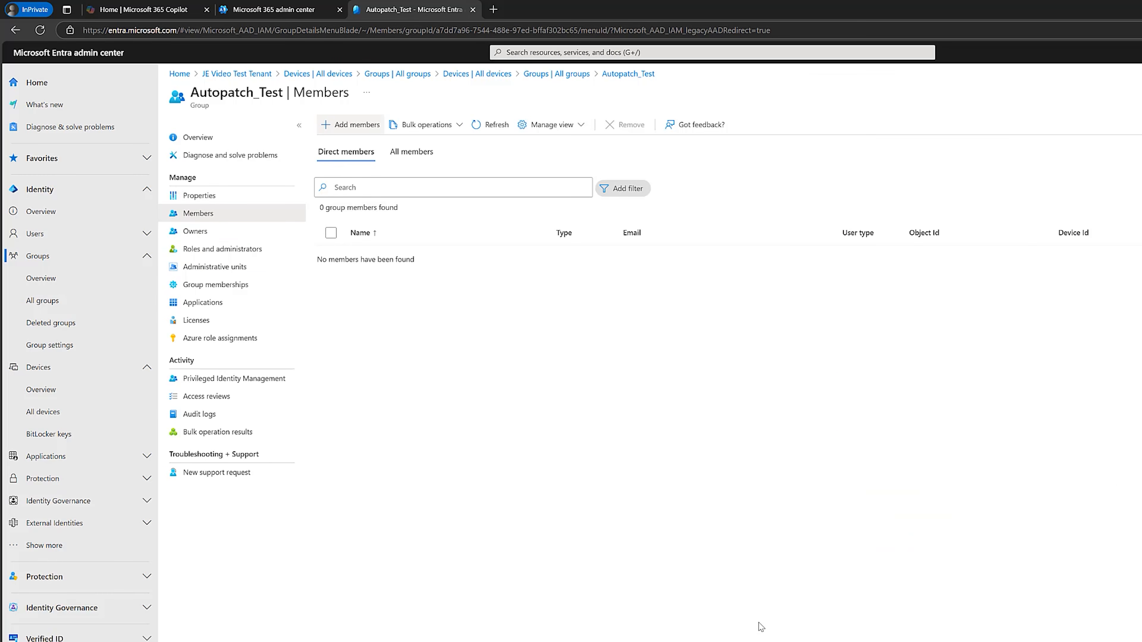
{"action": "left_click", "coordinate": [490, 124]}
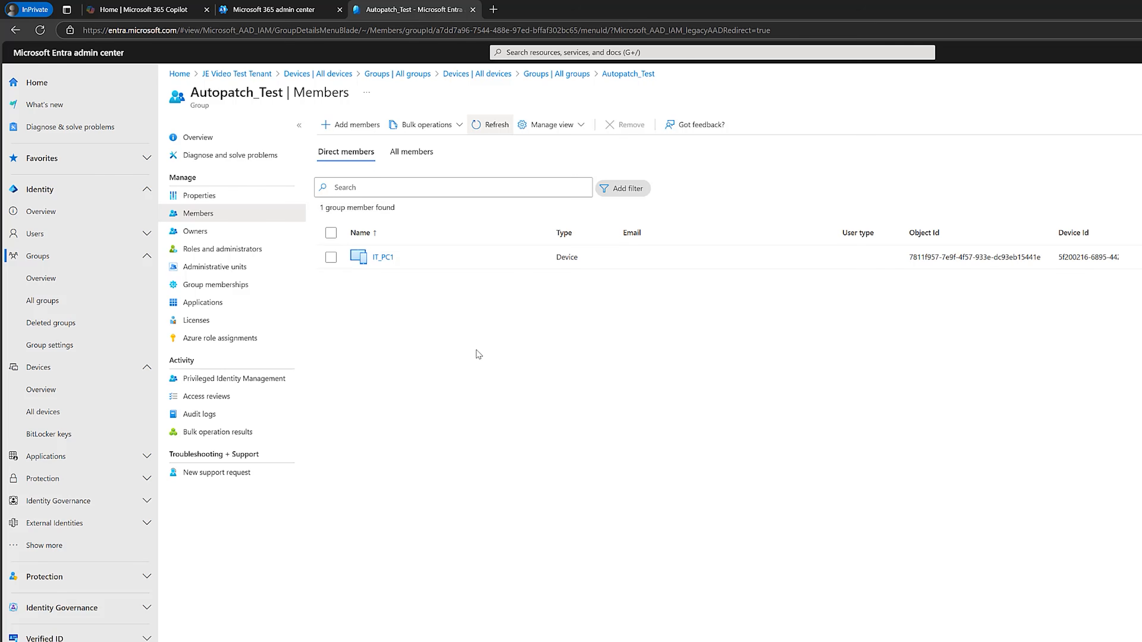
Add the device EXECUTIVE_PC1 as a member of the Autopatch_Executive group and refresh its member list
{"action": "left_click", "coordinate": [557, 76]}
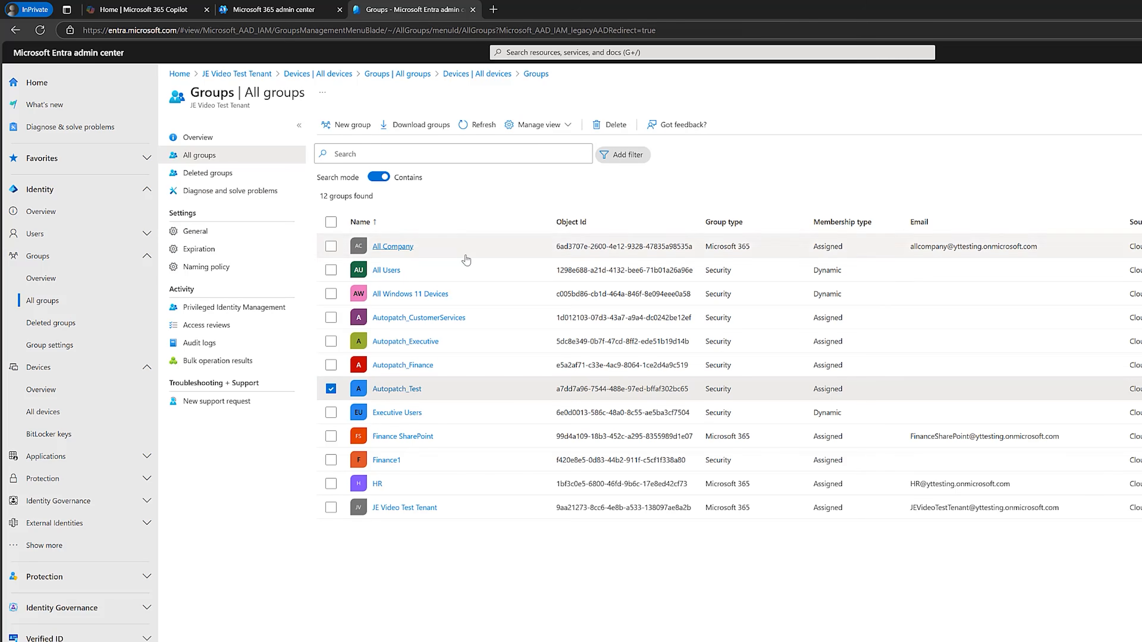
{"action": "left_click", "coordinate": [407, 342]}
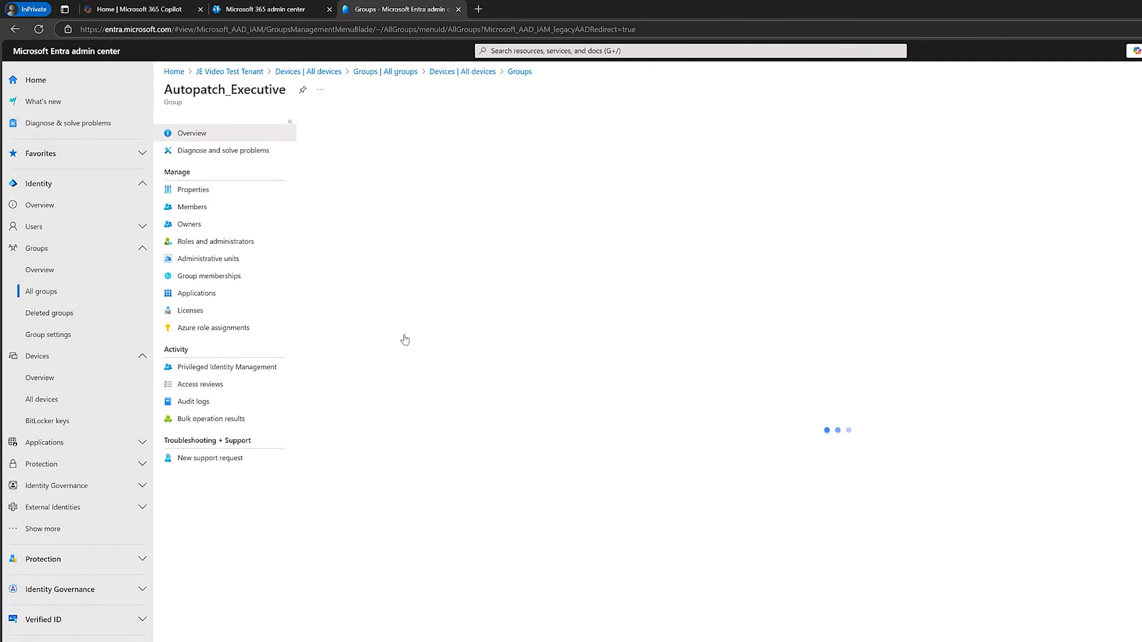
{"action": "left_click", "coordinate": [212, 208]}
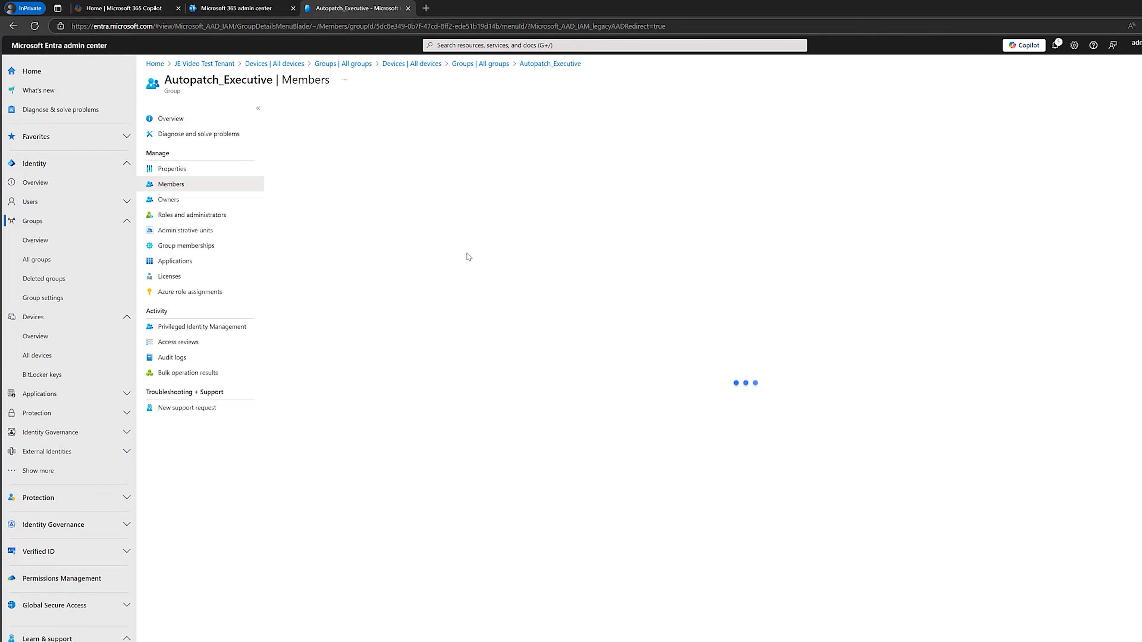
{"action": "left_click", "coordinate": [307, 108]}
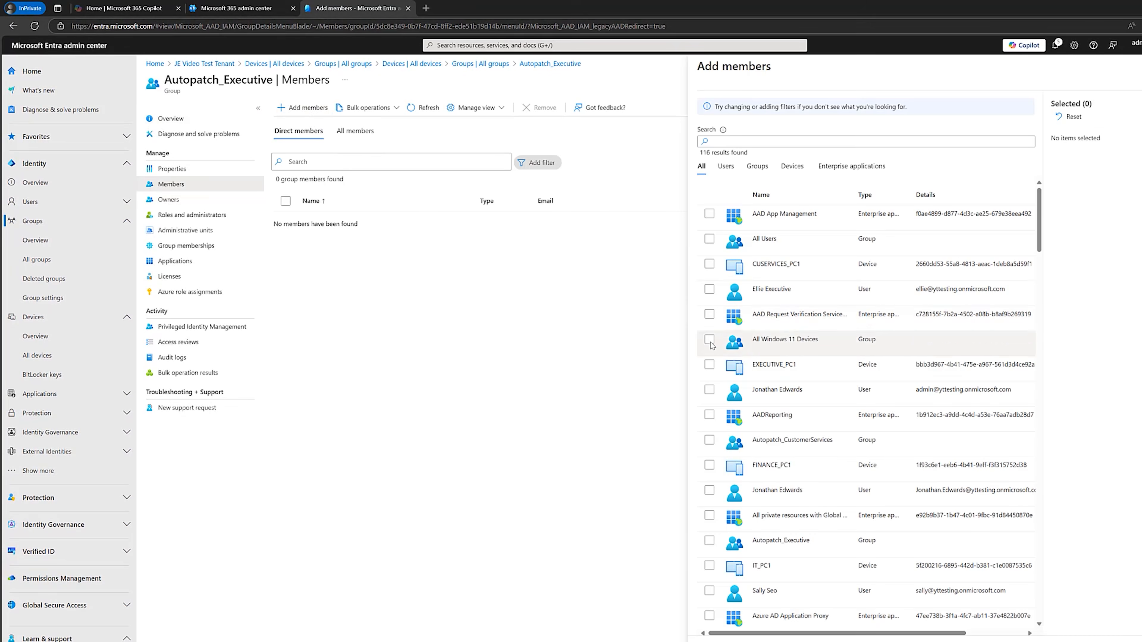
{"action": "left_click", "coordinate": [709, 364]}
{"action": "left_click", "coordinate": [708, 637]}
{"action": "left_click", "coordinate": [422, 107]}
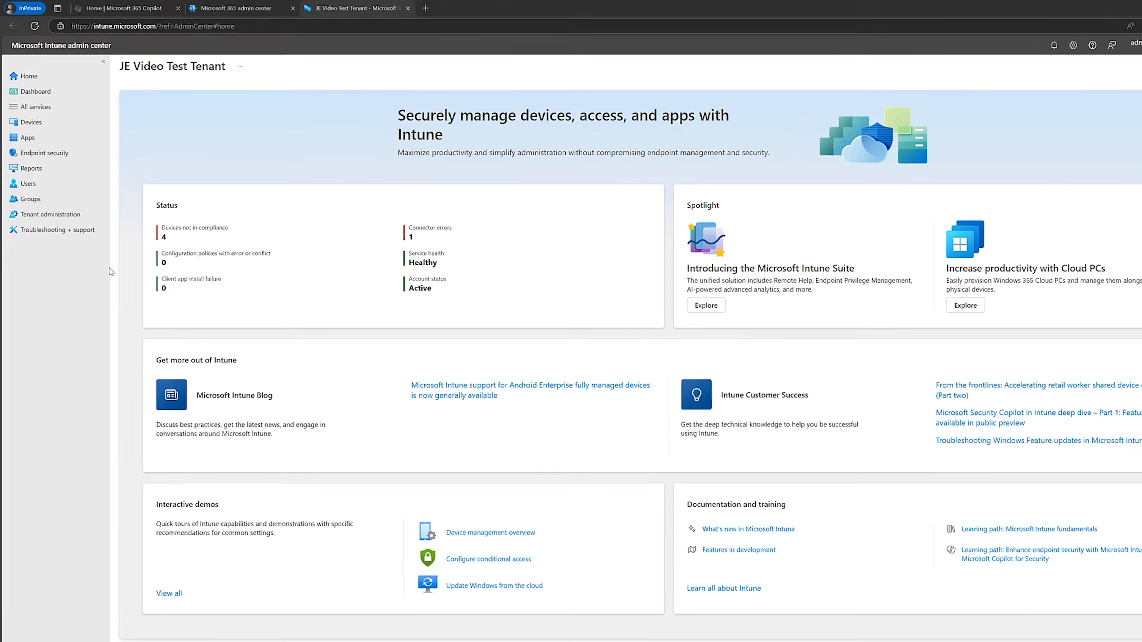
In the Intune admin center, view the tenant's Autopatch groups page and open the Windows updates page for devices
{"action": "left_click", "coordinate": [56, 224]}
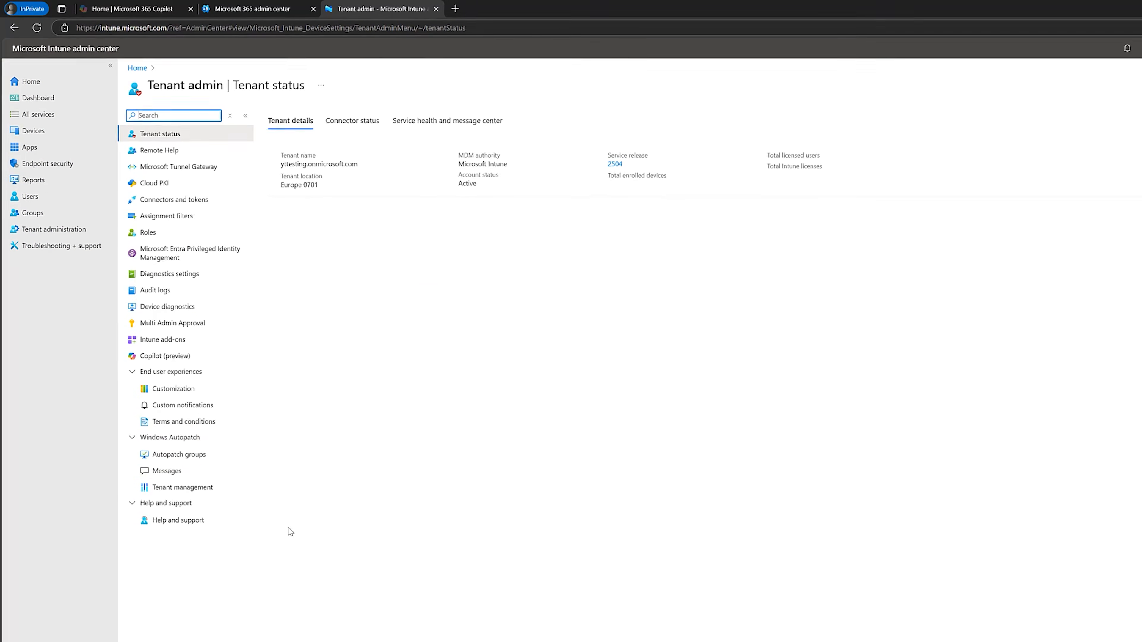
{"action": "left_click", "coordinate": [199, 469]}
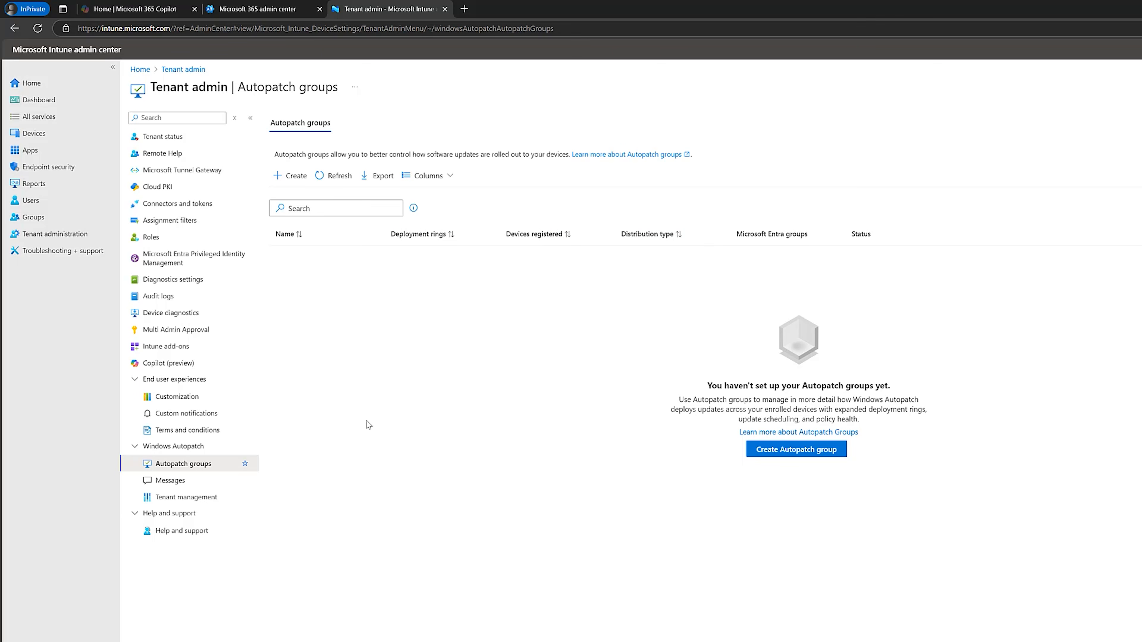
{"action": "left_click", "coordinate": [34, 133]}
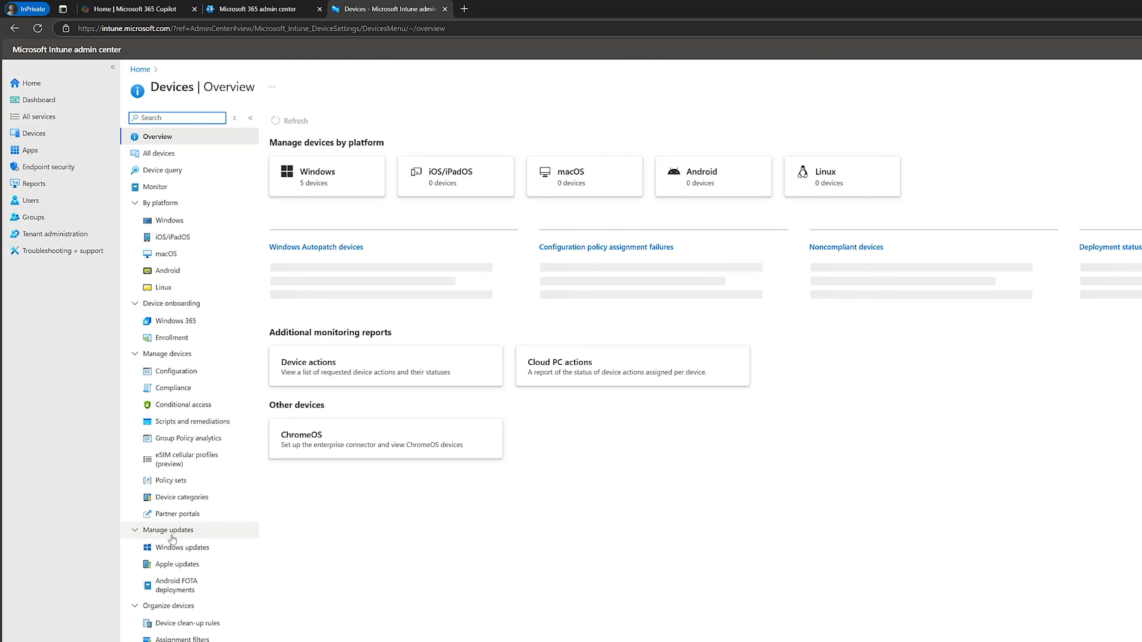
{"action": "left_click", "coordinate": [182, 555]}
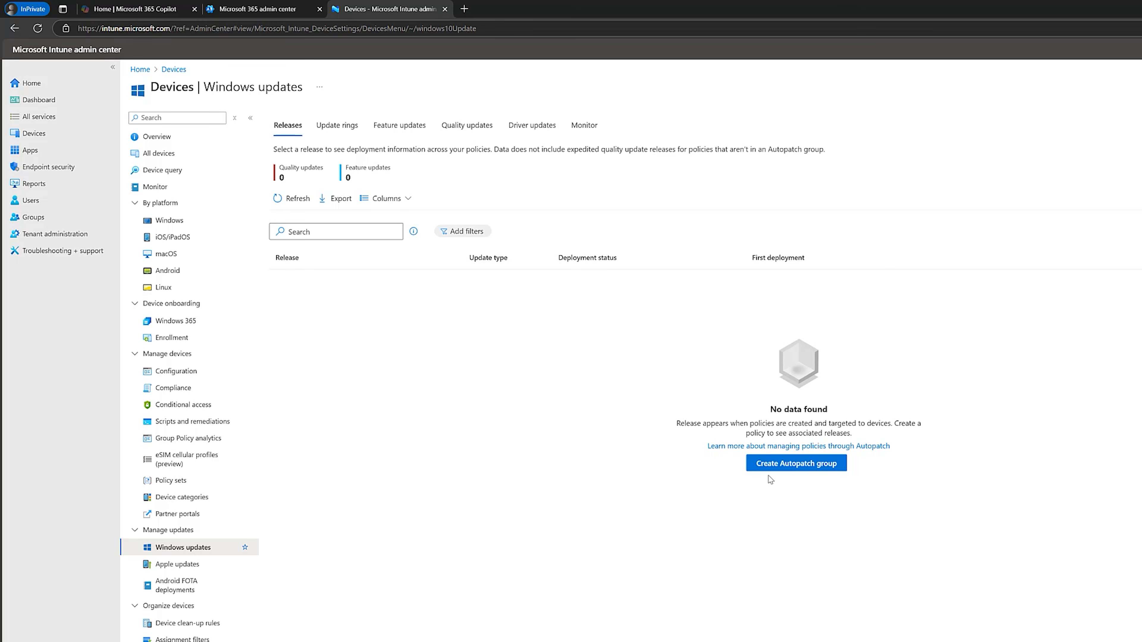
Start a new Autopatch group named Our Business AP and assign the Autopatch_Test group to its Test deployment ring
{"action": "left_click", "coordinate": [797, 470]}
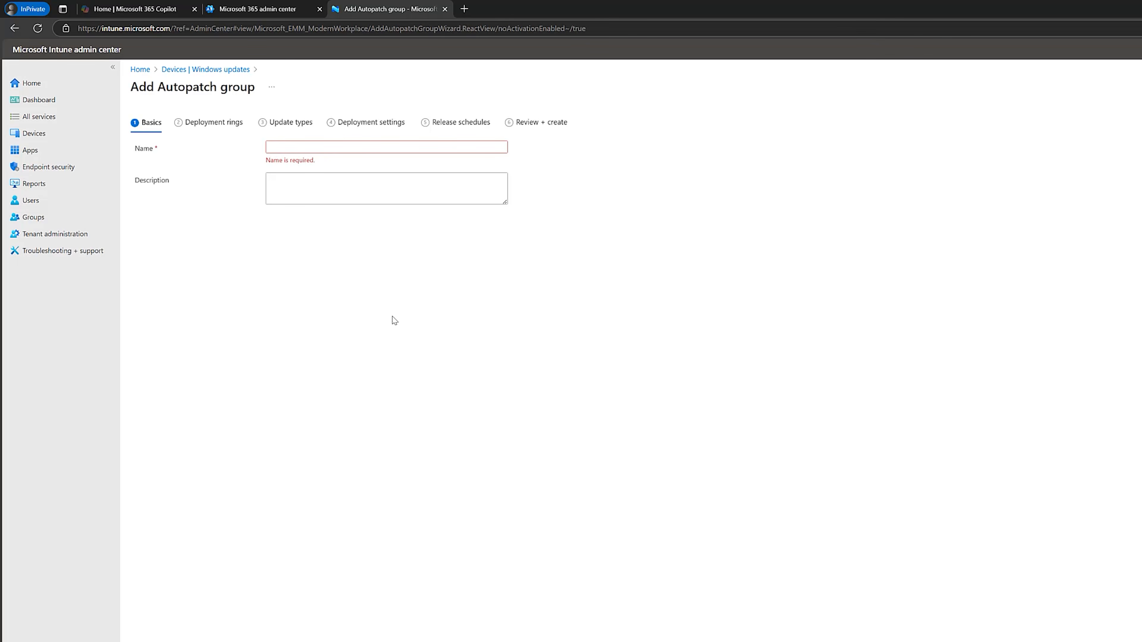
{"action": "type", "text": "Our Business AP"}
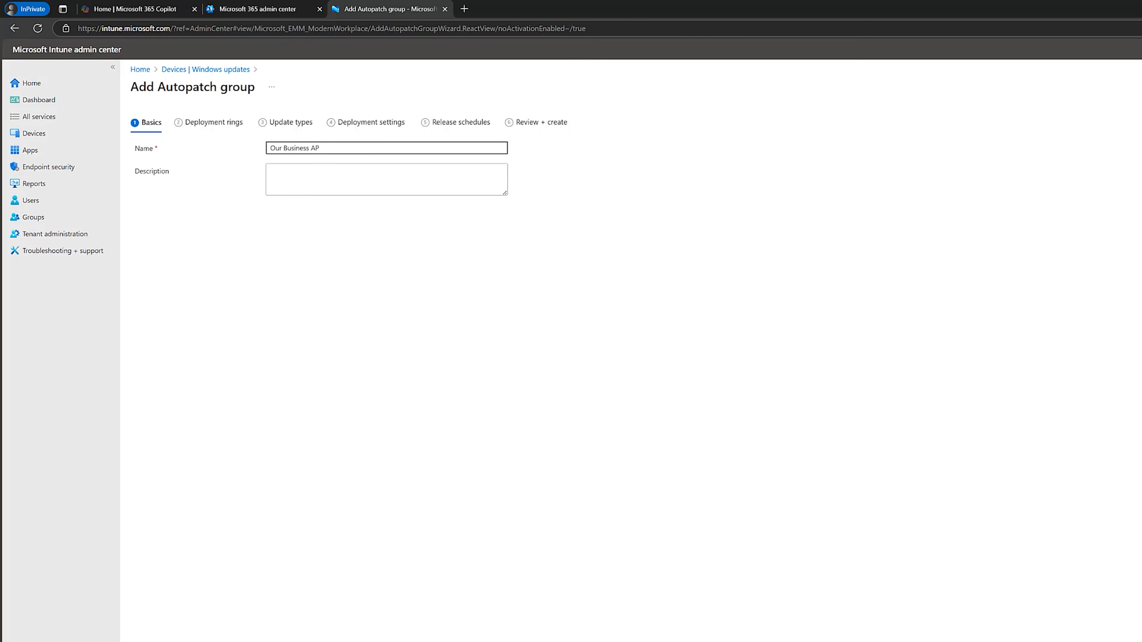
{"action": "left_click", "coordinate": [202, 641]}
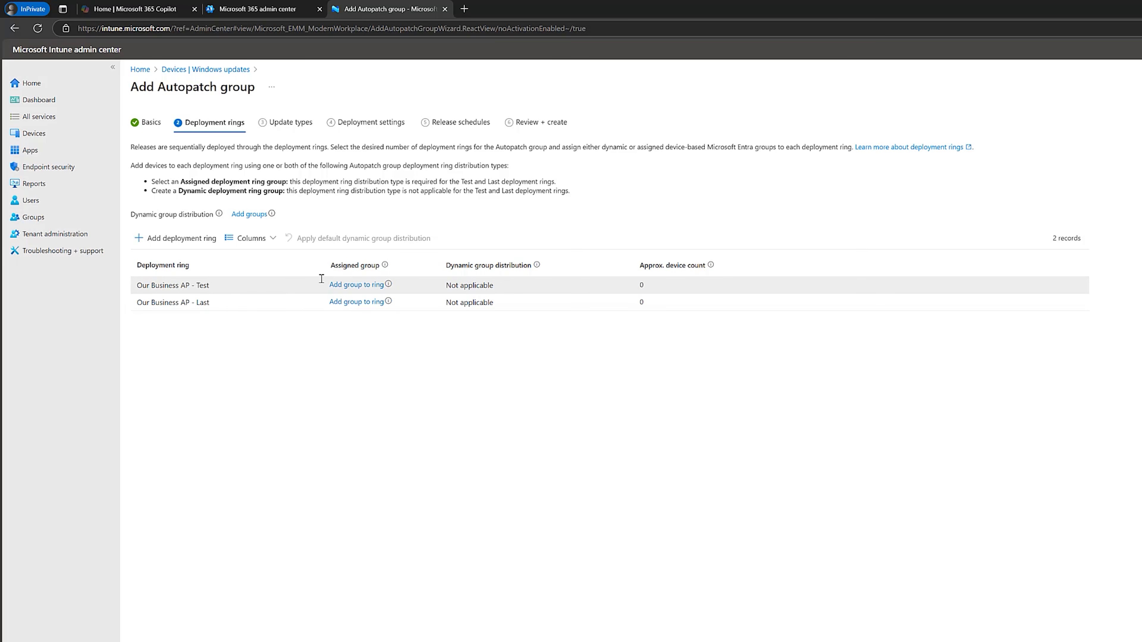
{"action": "left_click", "coordinate": [356, 285]}
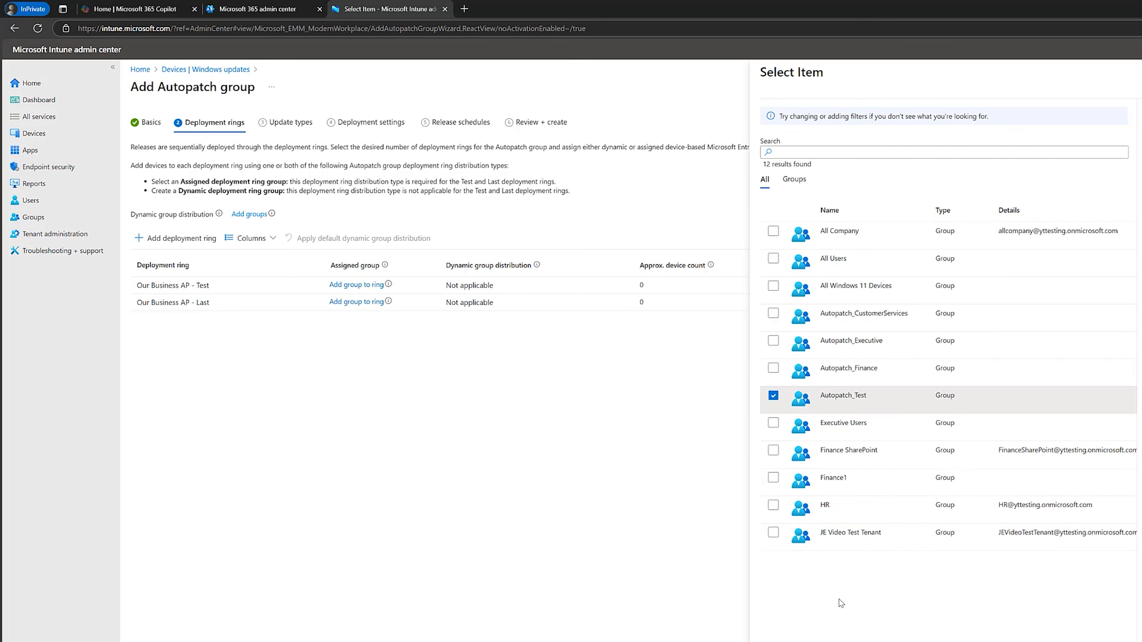
{"action": "left_click", "coordinate": [779, 641]}
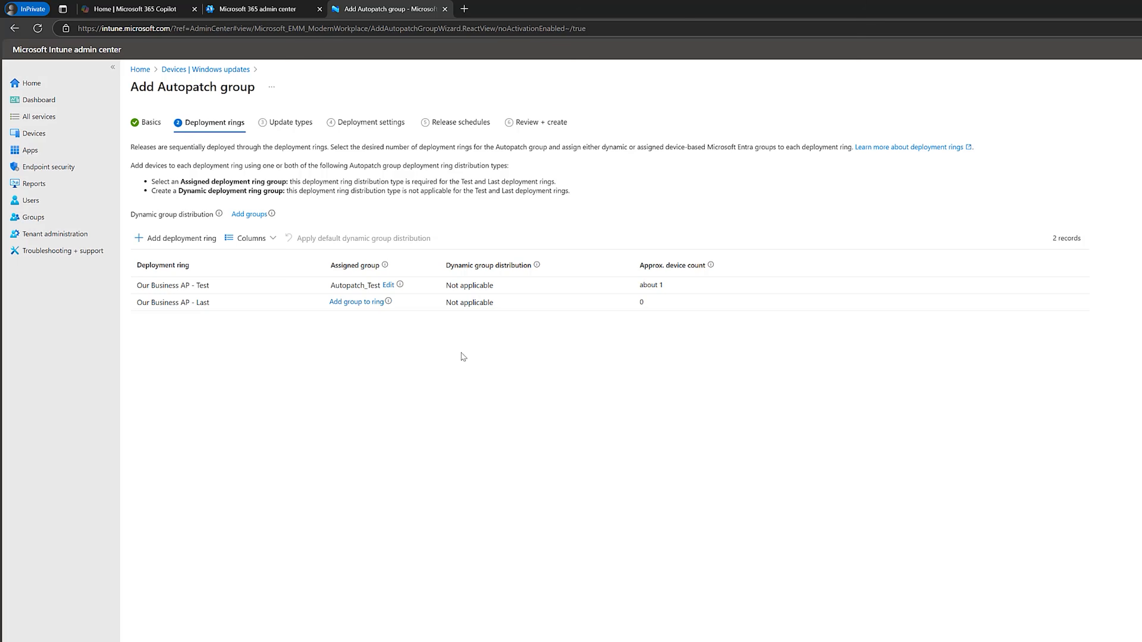
Add two deployment rings, assigning Autopatch_CustomerServices to Ring1 and Autopatch_Finance to Ring2
{"action": "left_click", "coordinate": [186, 240]}
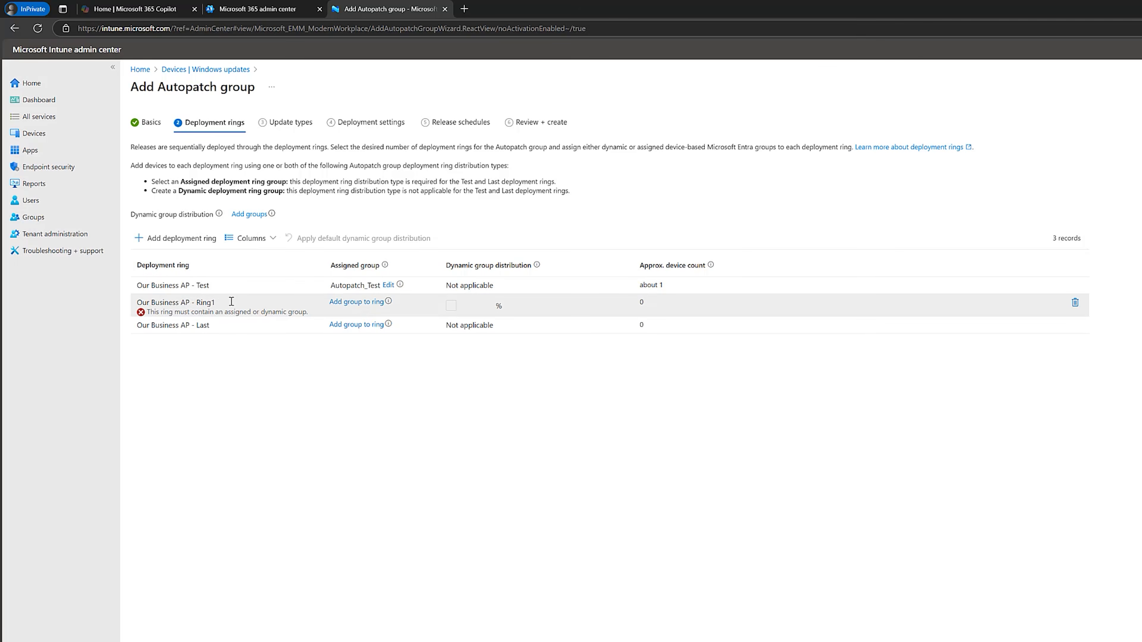
{"action": "left_click", "coordinate": [355, 301]}
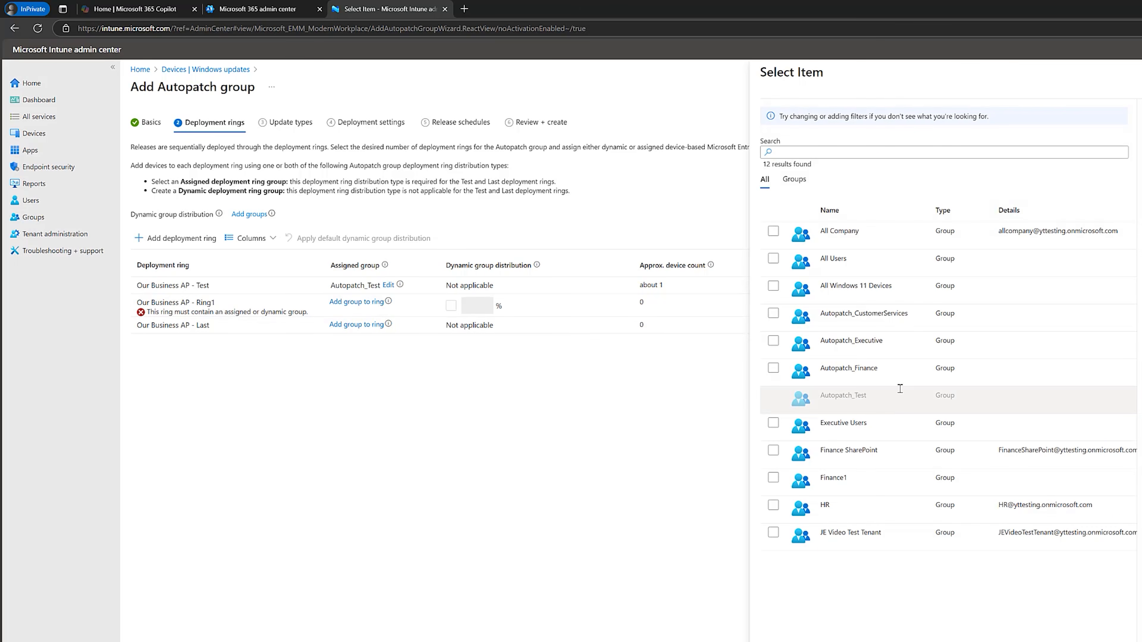
{"action": "left_click", "coordinate": [773, 313]}
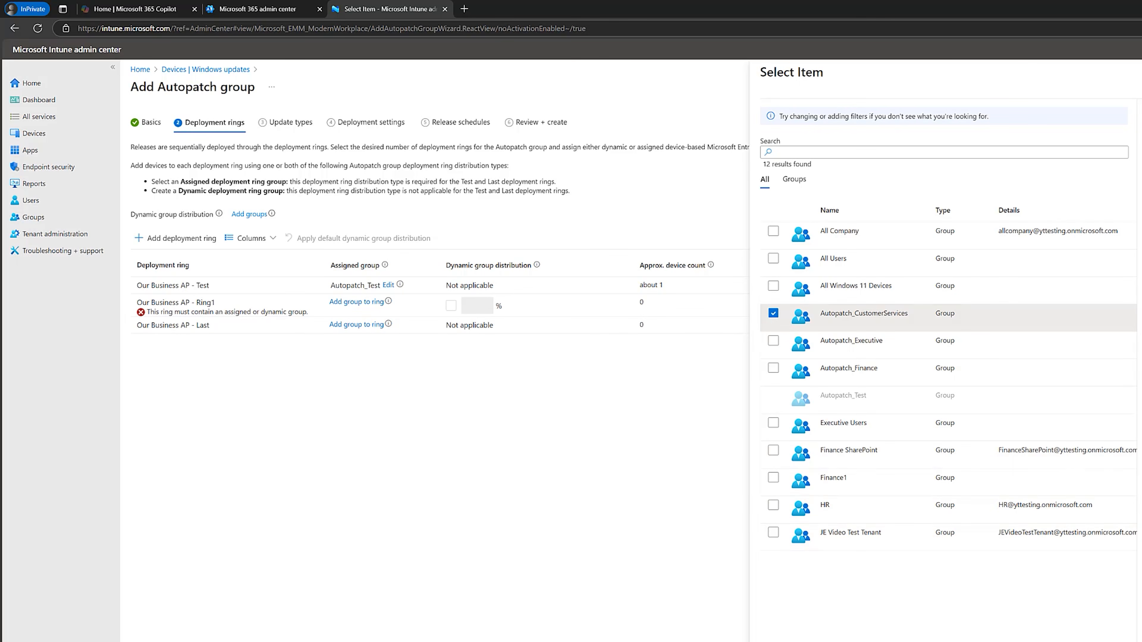
{"action": "left_click", "coordinate": [780, 641]}
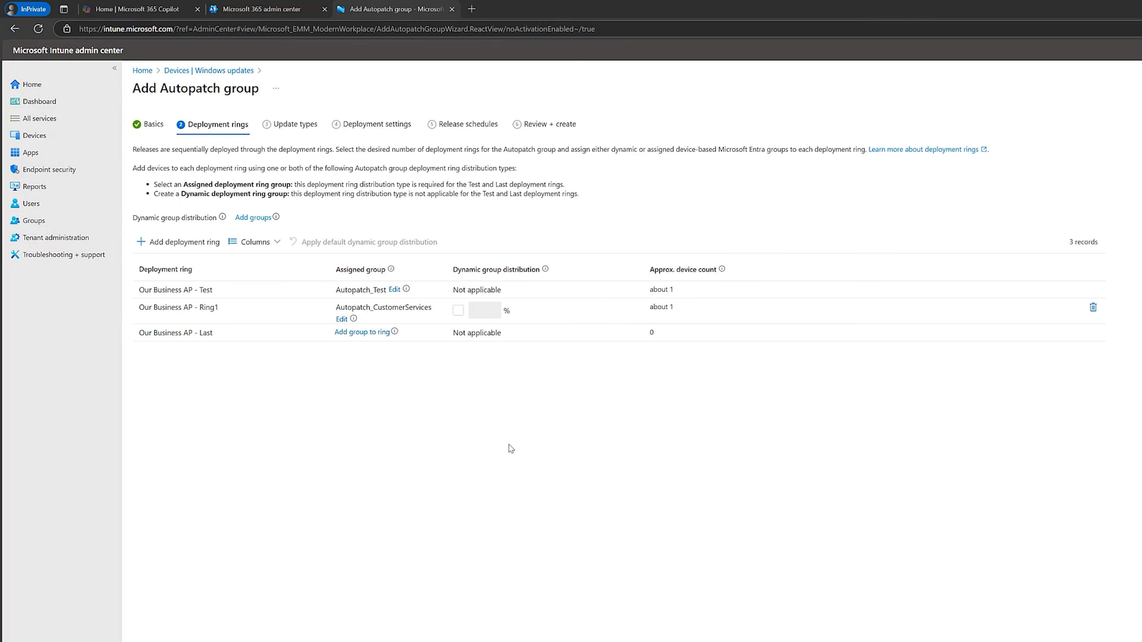
{"action": "left_click", "coordinate": [185, 248]}
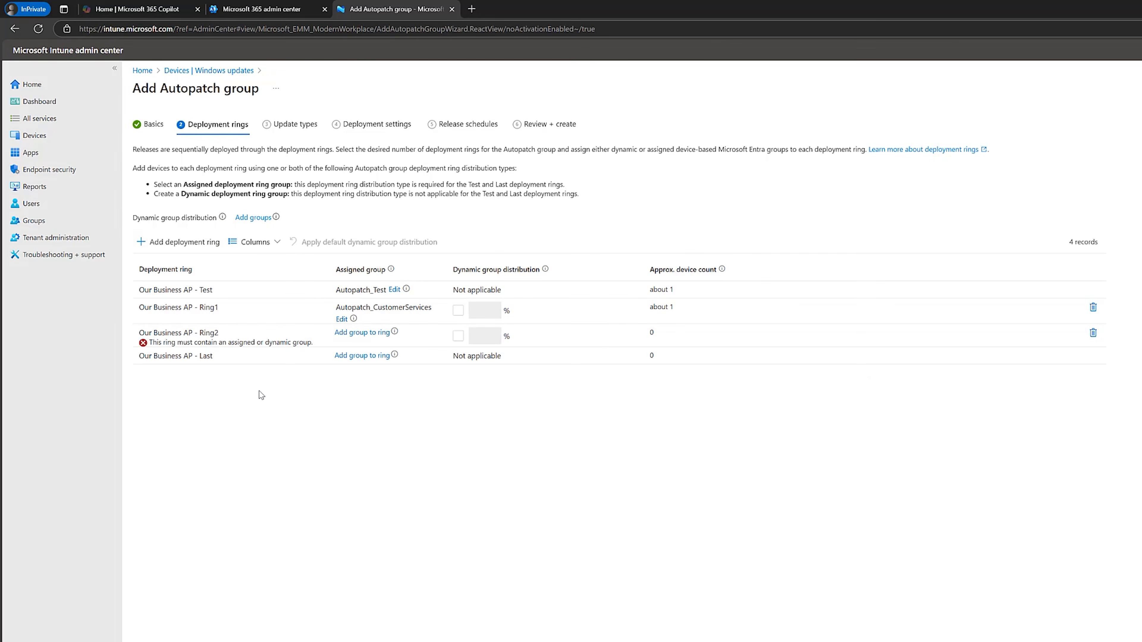
{"action": "left_click", "coordinate": [362, 332]}
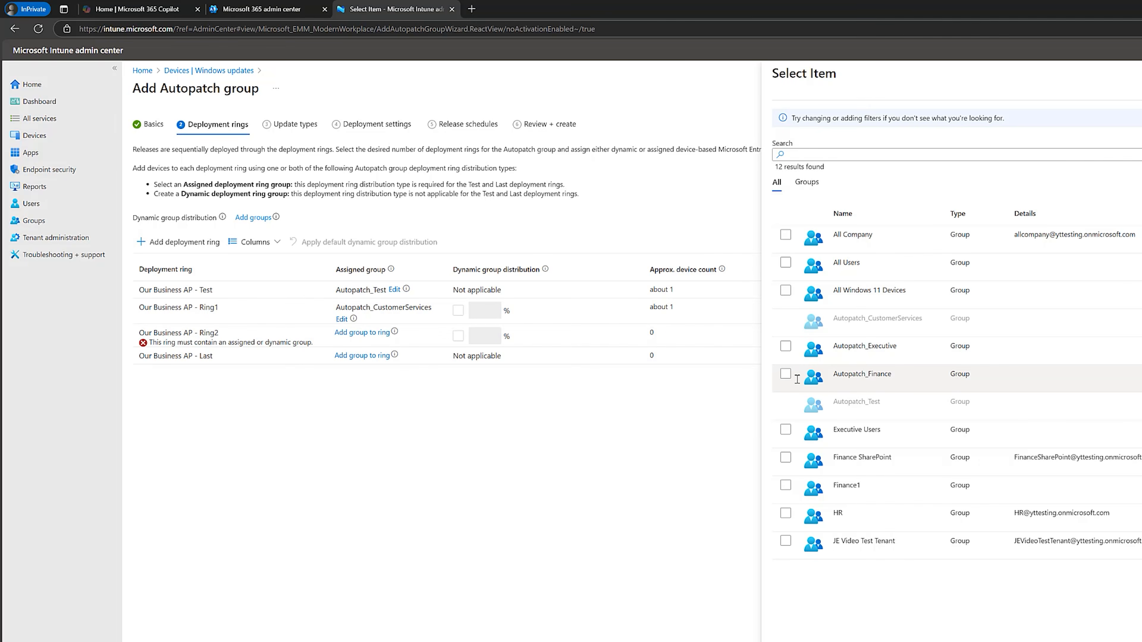
{"action": "left_click", "coordinate": [785, 376]}
{"action": "left_click", "coordinate": [792, 640]}
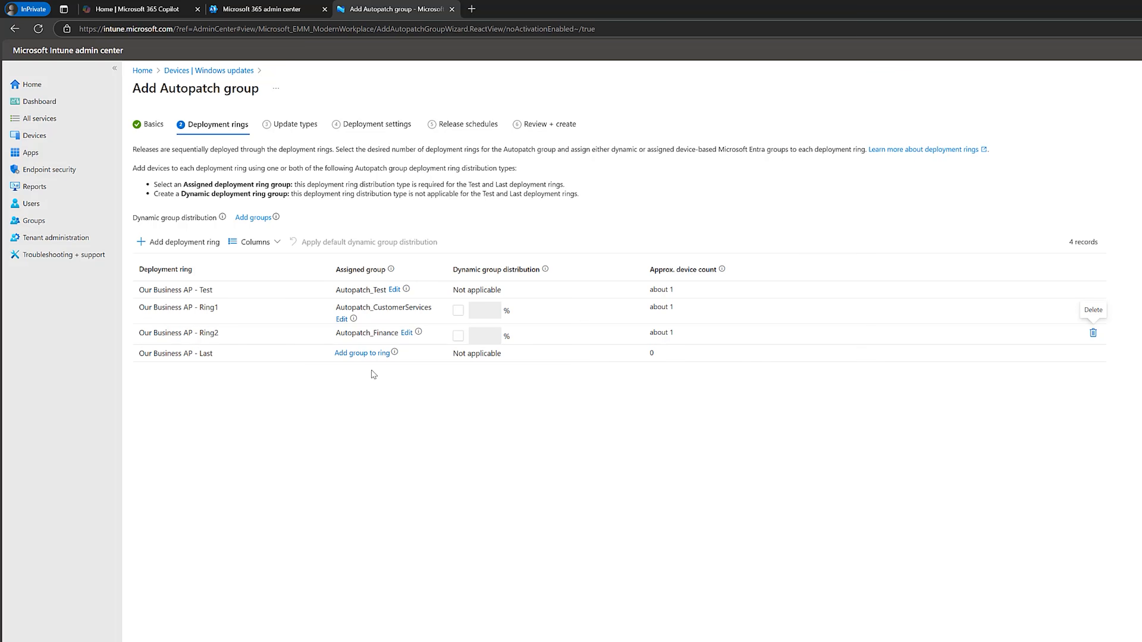
Assign the Autopatch_Executive group to the Last deployment ring
{"action": "left_click", "coordinate": [363, 353]}
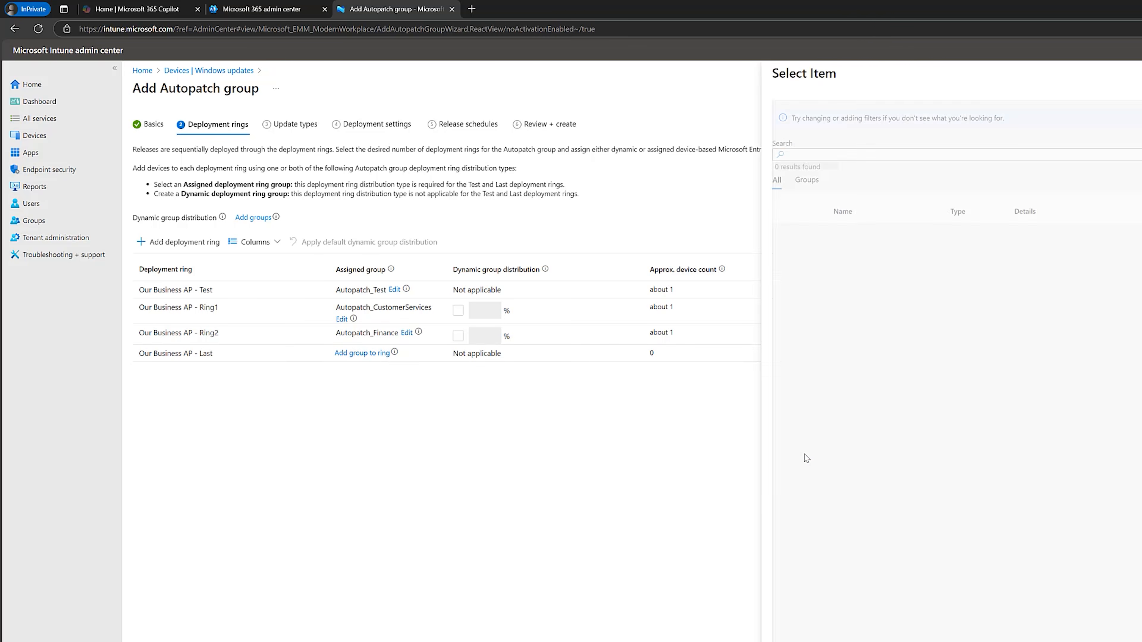
{"action": "left_click", "coordinate": [787, 348]}
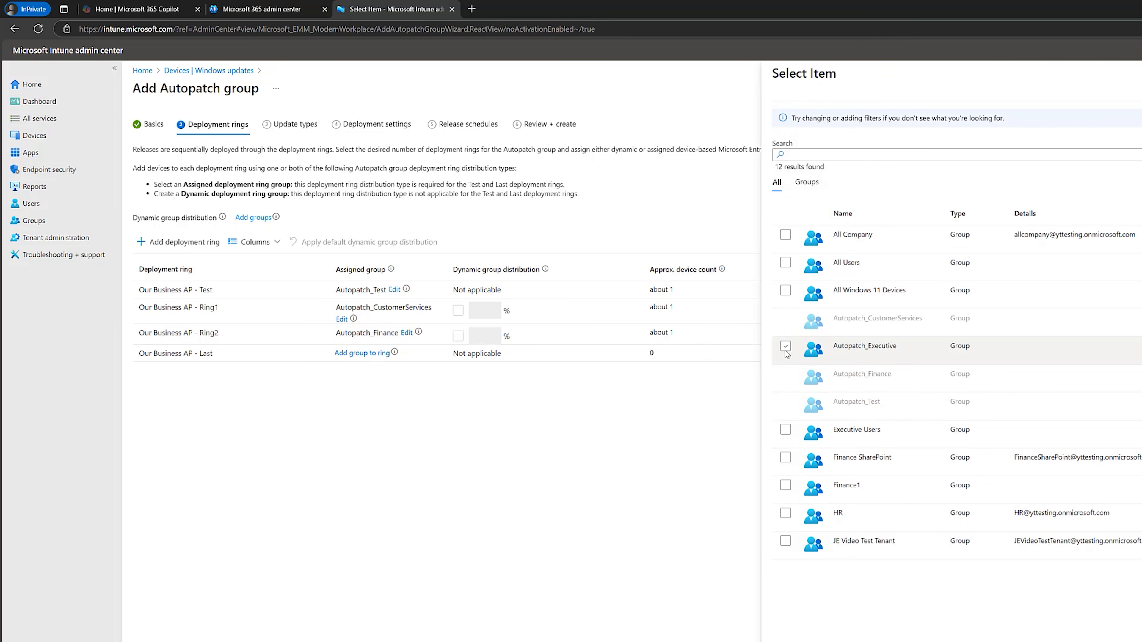
{"action": "left_click", "coordinate": [797, 584]}
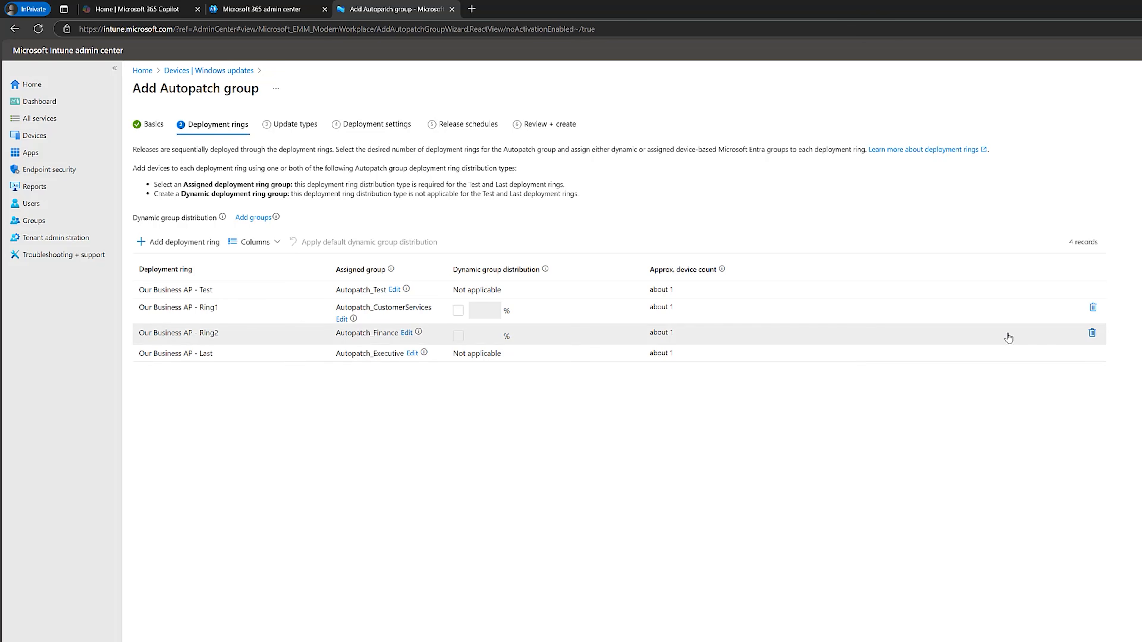
Delete the Ring2 and Ring1 deployment rings from the Autopatch group
{"action": "left_click", "coordinate": [1093, 333]}
{"action": "left_click", "coordinate": [722, 459]}
{"action": "left_click", "coordinate": [1092, 308]}
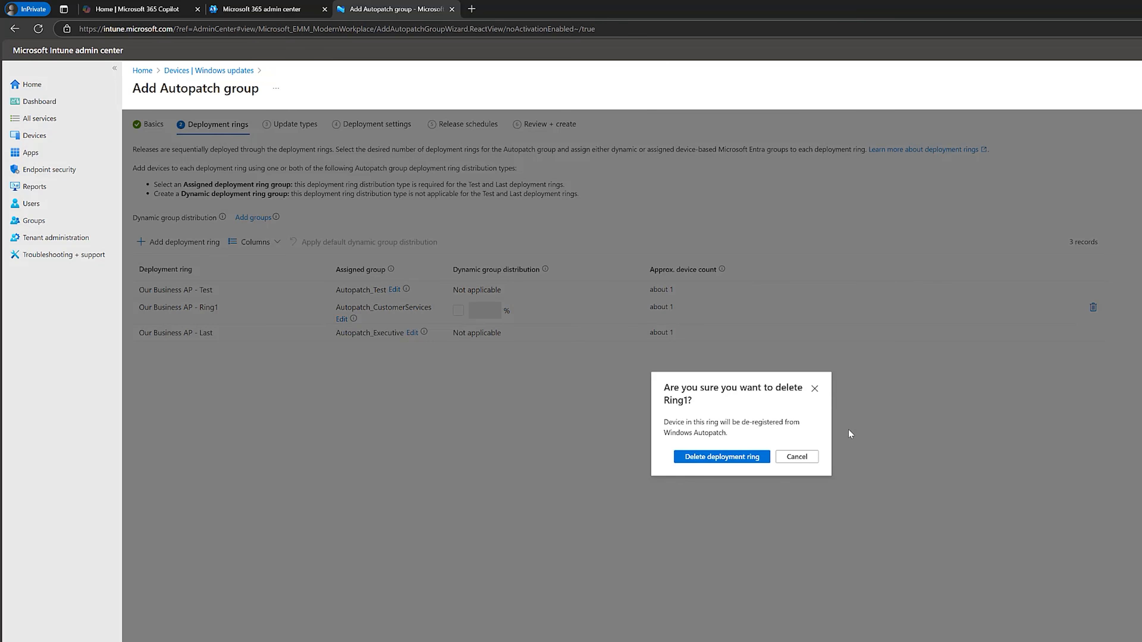
{"action": "left_click", "coordinate": [725, 458]}
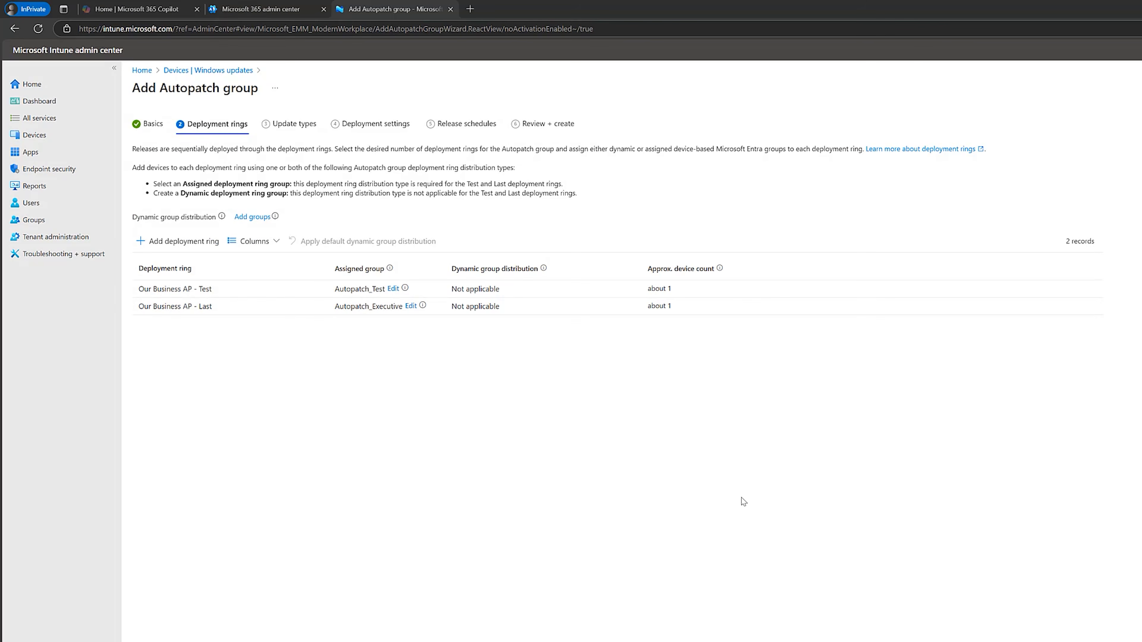
Add two empty deployment rings and set Autopatch_CustomerServices and Autopatch_Finance as the groups for dynamic distribution
{"action": "left_click", "coordinate": [199, 245]}
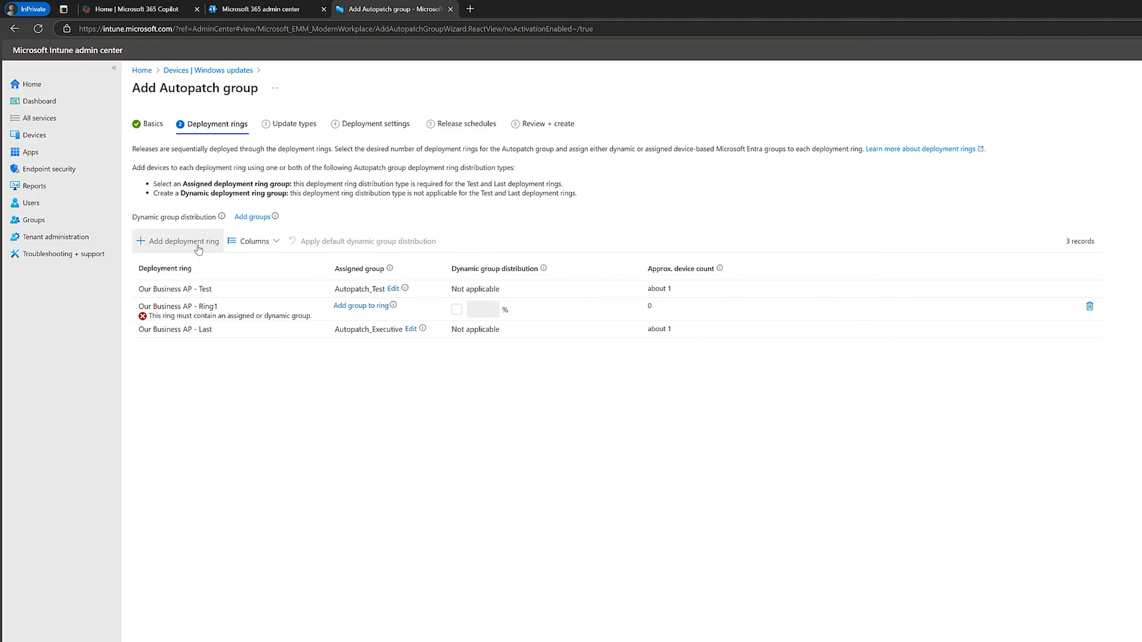
{"action": "left_click", "coordinate": [199, 245]}
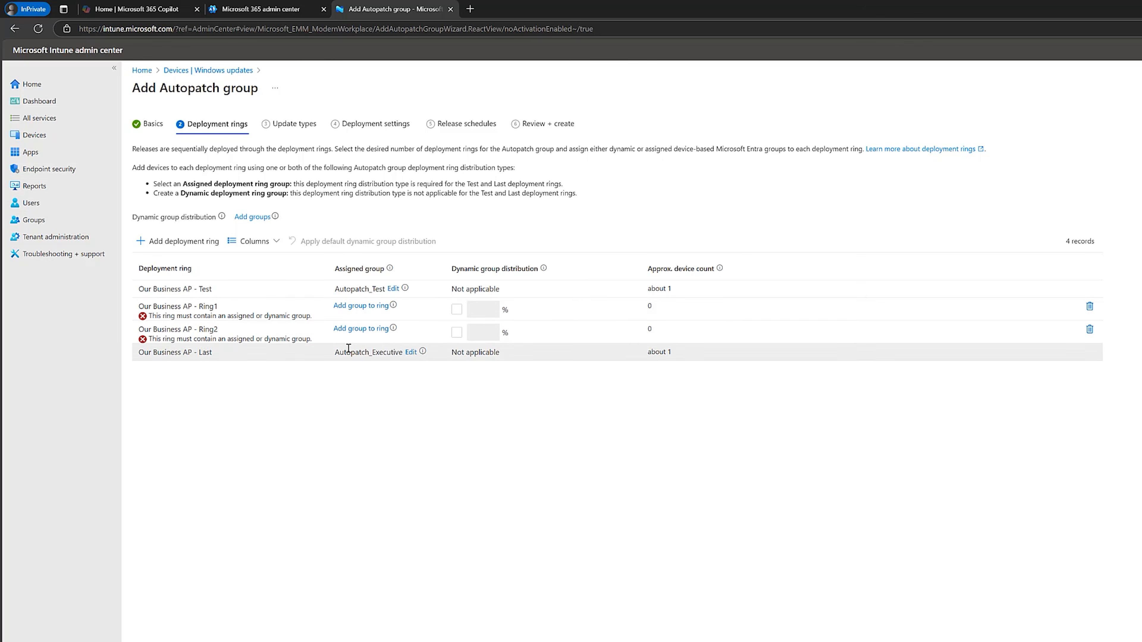
{"action": "left_click", "coordinate": [253, 219]}
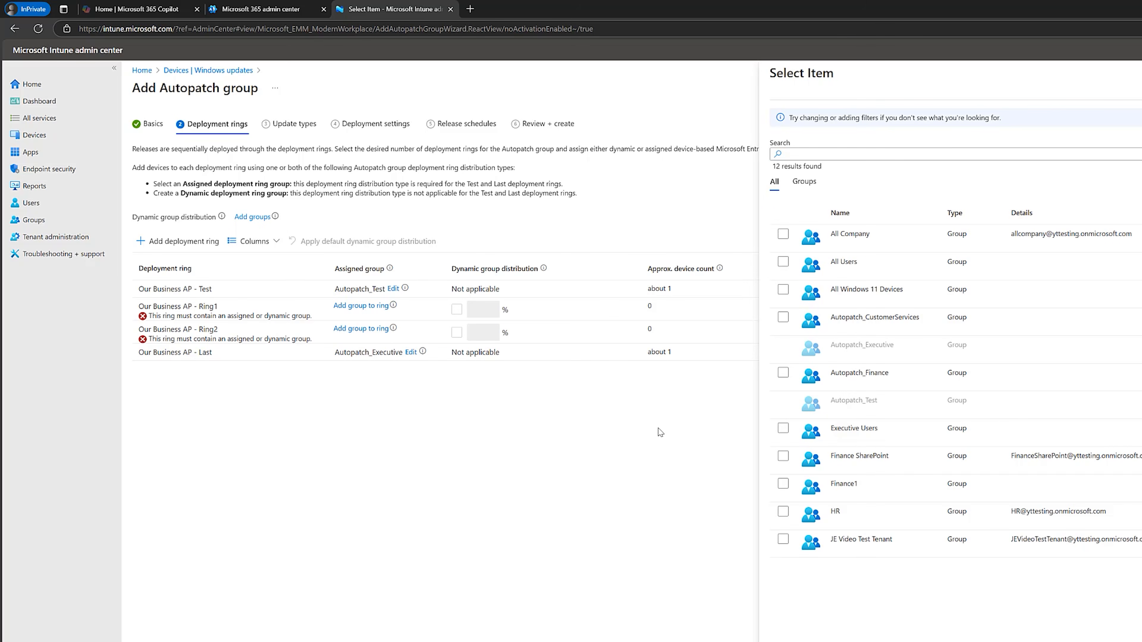
{"action": "left_click", "coordinate": [783, 318]}
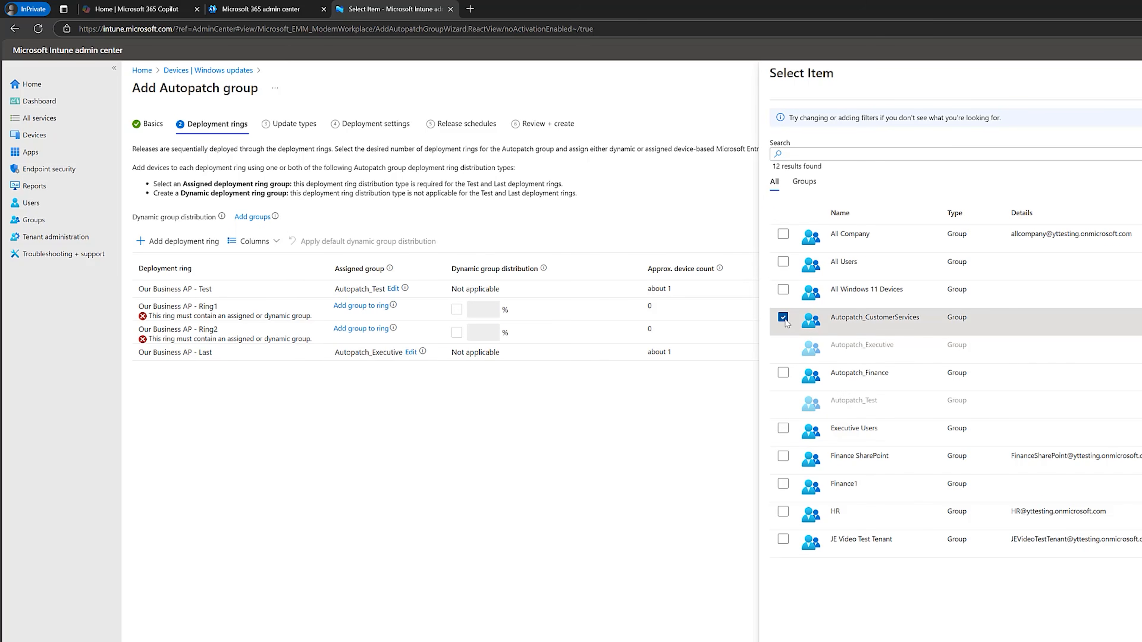
{"action": "left_click", "coordinate": [783, 373]}
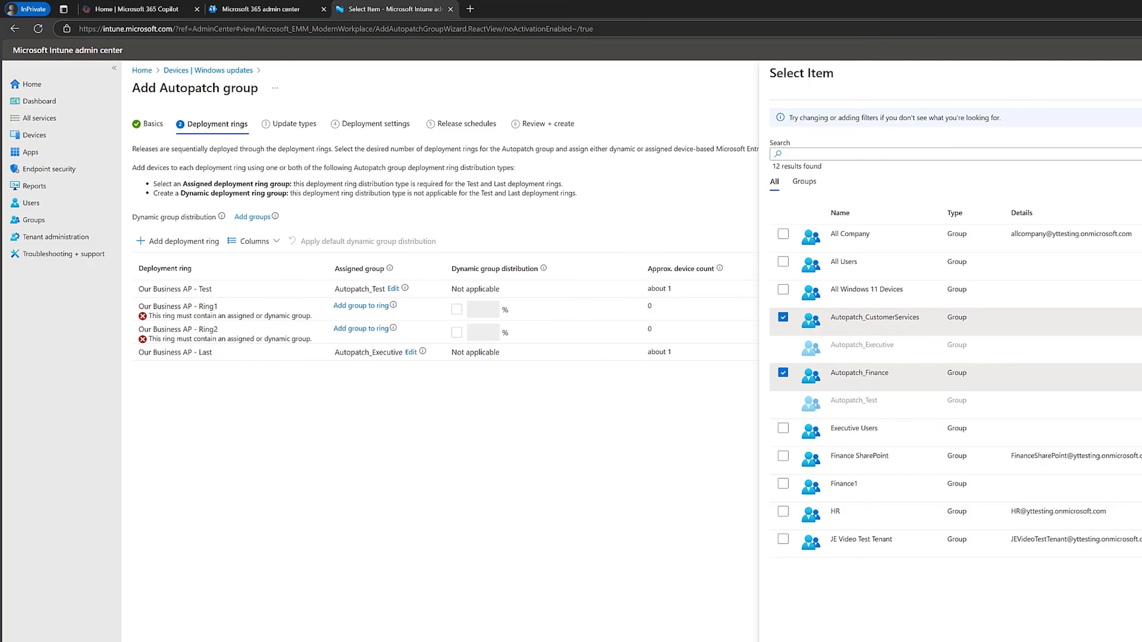
{"action": "left_click", "coordinate": [789, 641]}
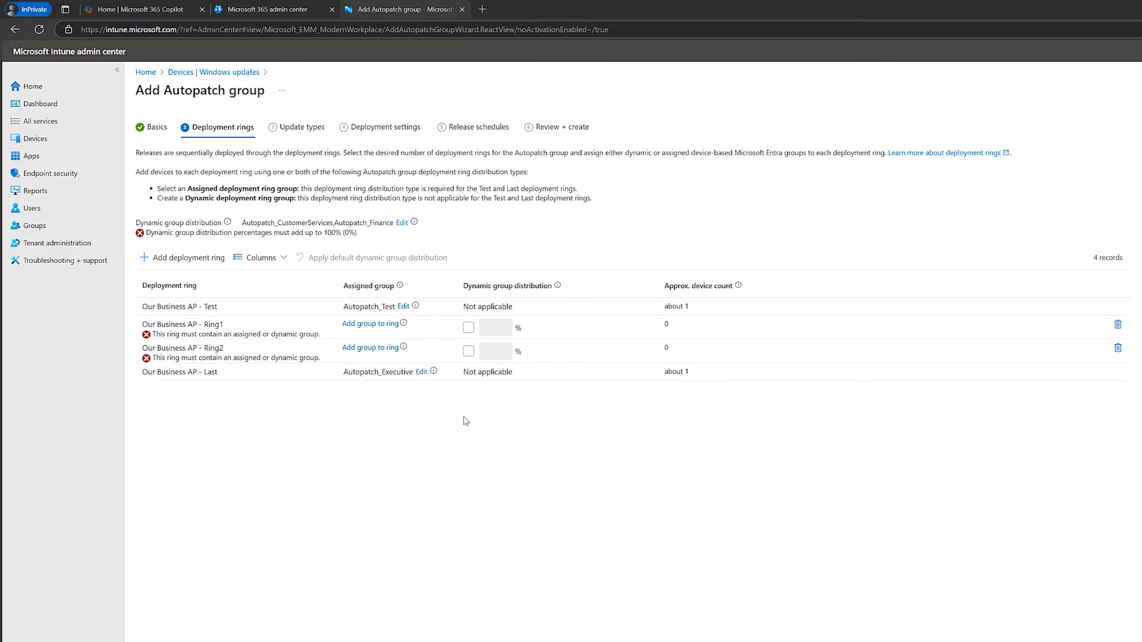
Set dynamic group distribution to 10% for Ring1 and 90% for Ring2, and proceed to deployment settings with all update types selected
{"action": "left_click", "coordinate": [468, 327]}
{"action": "left_click", "coordinate": [495, 328]}
{"action": "left_click", "coordinate": [495, 328]}
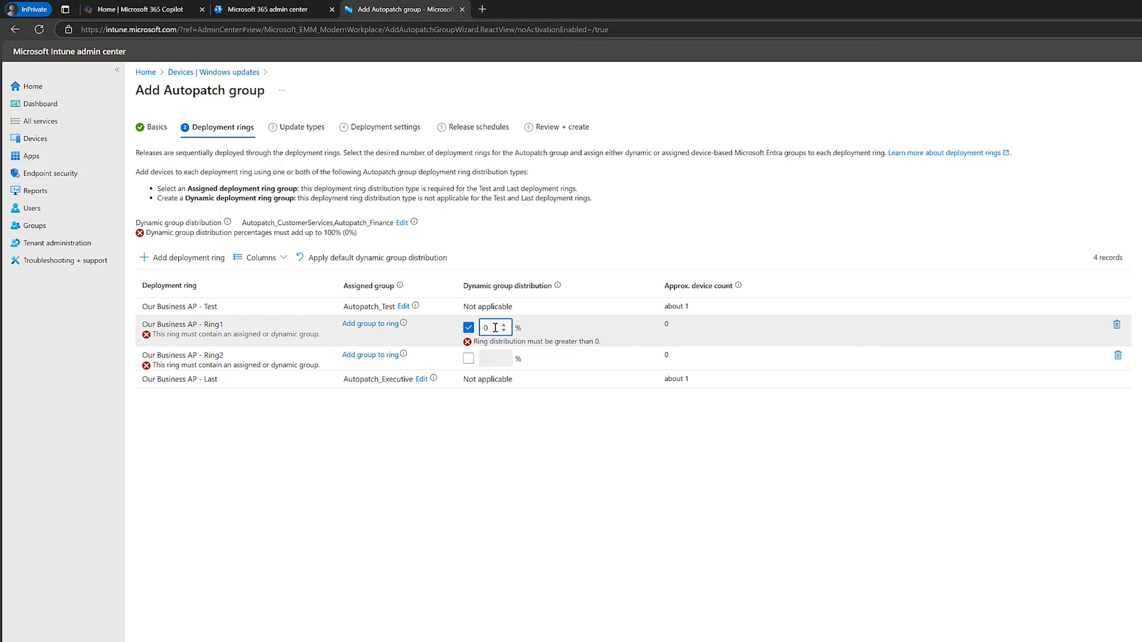
{"action": "type", "text": "10"}
{"action": "left_click", "coordinate": [468, 348]}
{"action": "left_click", "coordinate": [487, 349]}
{"action": "type", "text": "90"}
{"action": "left_click", "coordinate": [555, 455]}
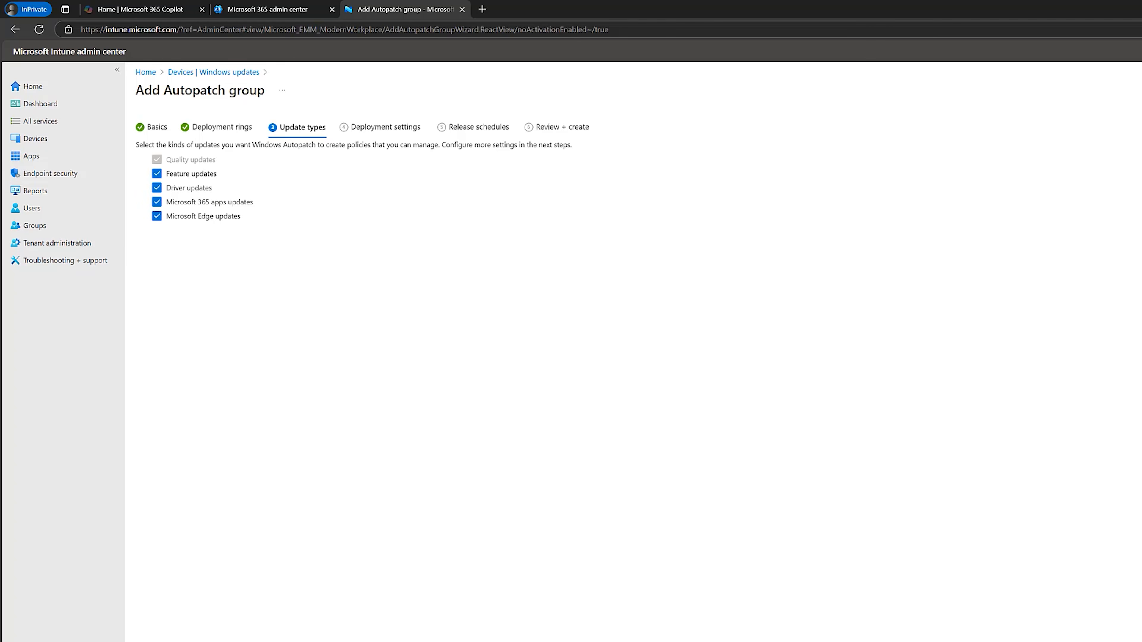
{"action": "left_click", "coordinate": [211, 641]}
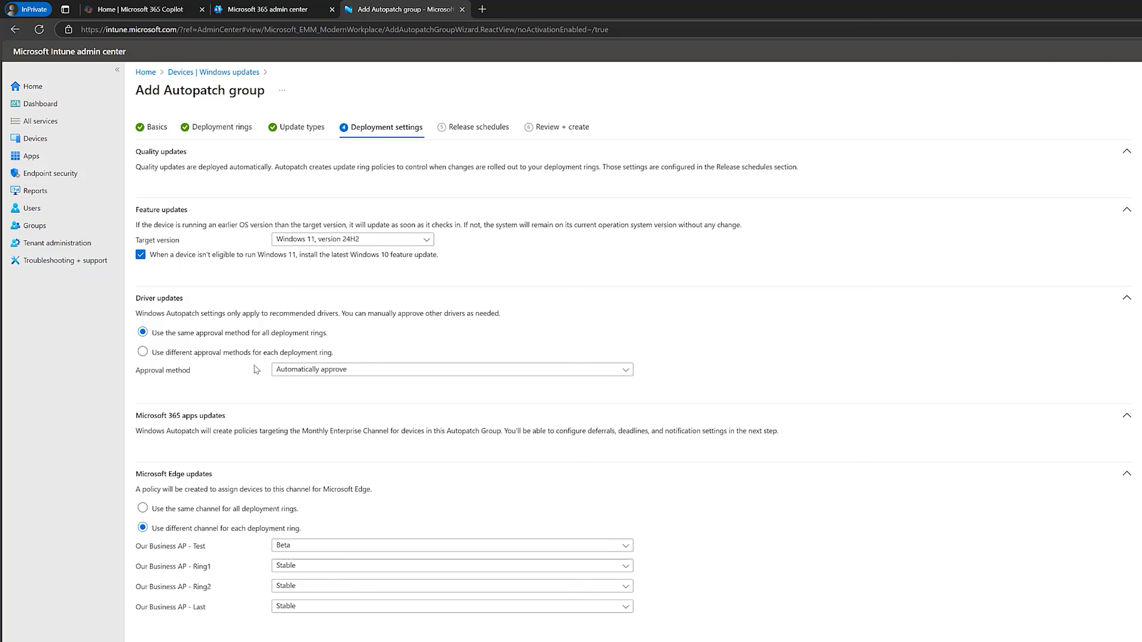
Try separate driver approval methods for each deployment ring, then return to the same approval method for all rings
{"action": "left_click", "coordinate": [168, 358]}
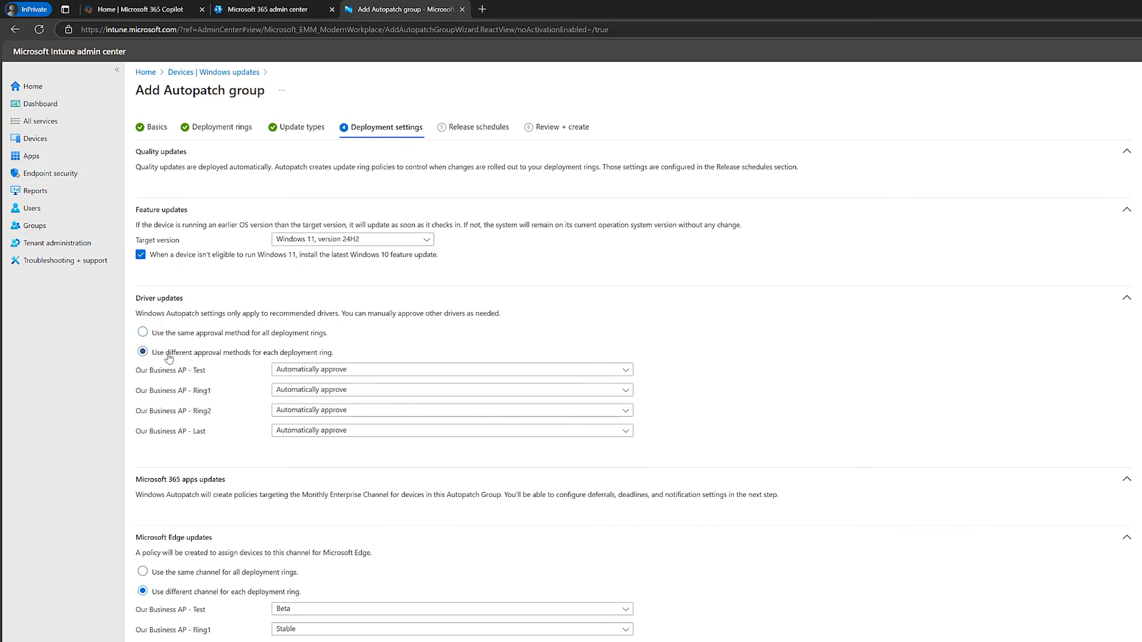
{"action": "left_click", "coordinate": [353, 369]}
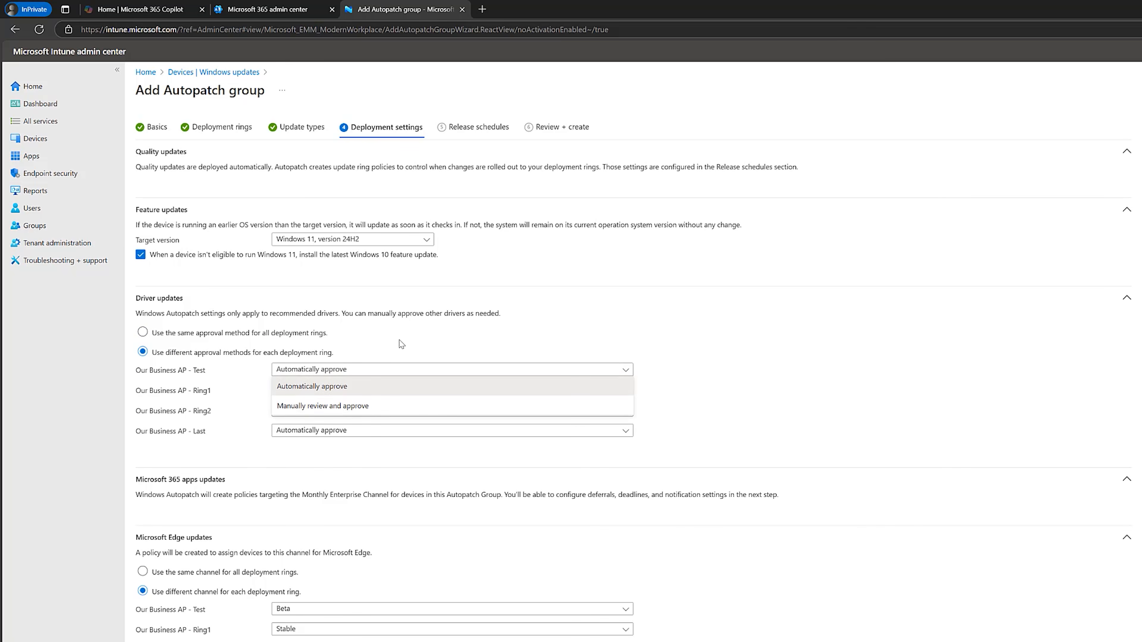
{"action": "left_click", "coordinate": [363, 338]}
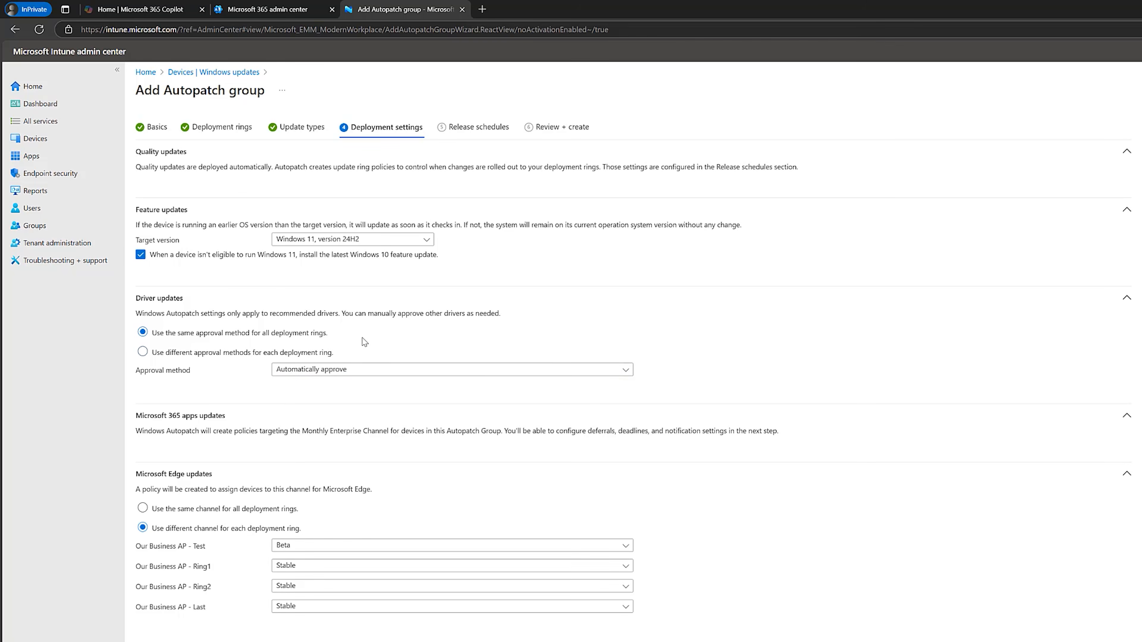
{"action": "left_click", "coordinate": [142, 353]}
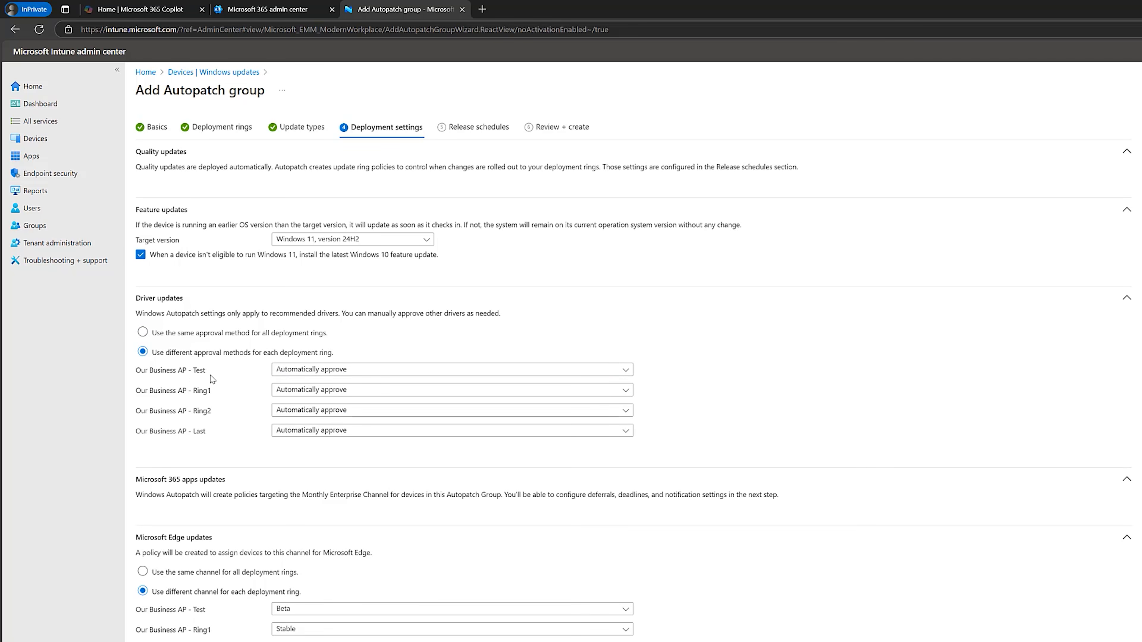
{"action": "left_click", "coordinate": [349, 391]}
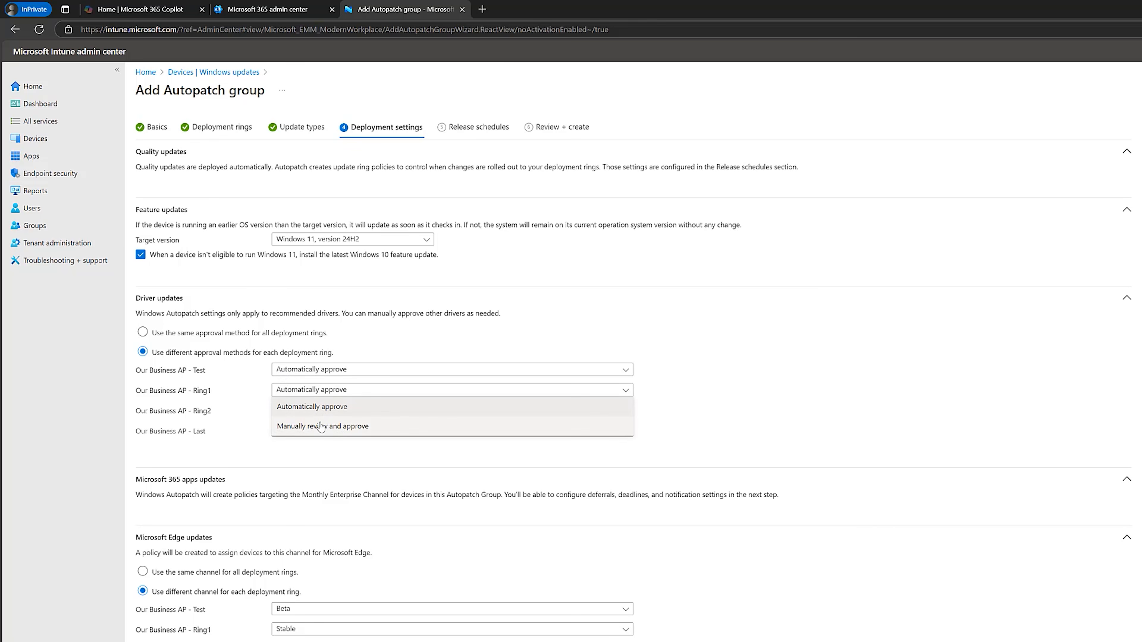
{"action": "left_click", "coordinate": [142, 332]}
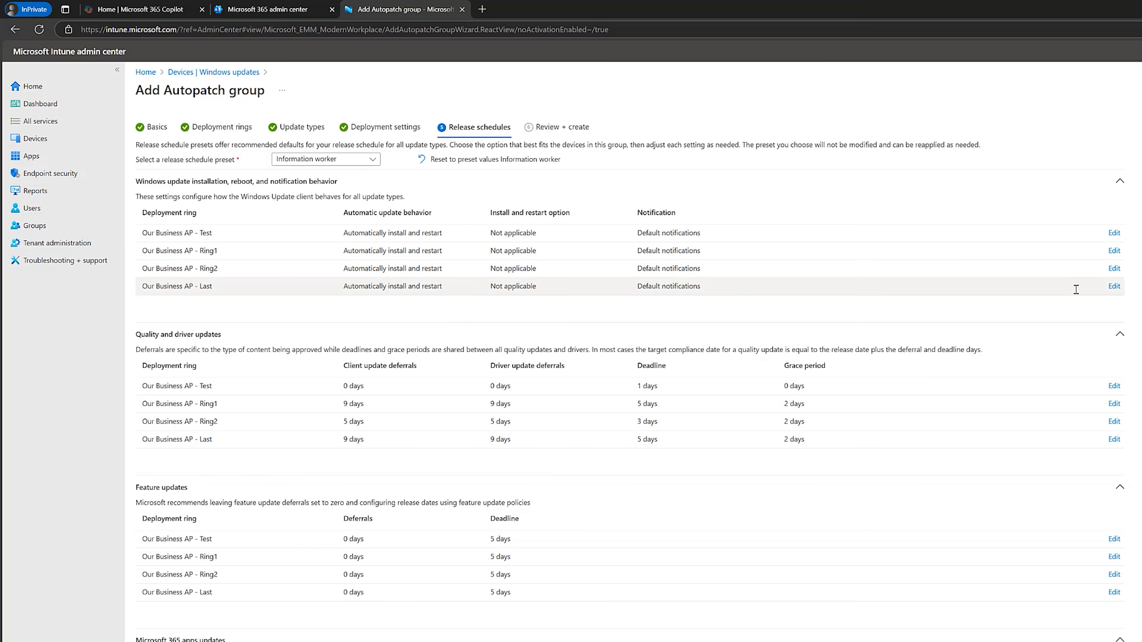
Examine the Last ring's install, restart and notification options, and review the release schedules for the remaining update types
{"action": "left_click", "coordinate": [1113, 286]}
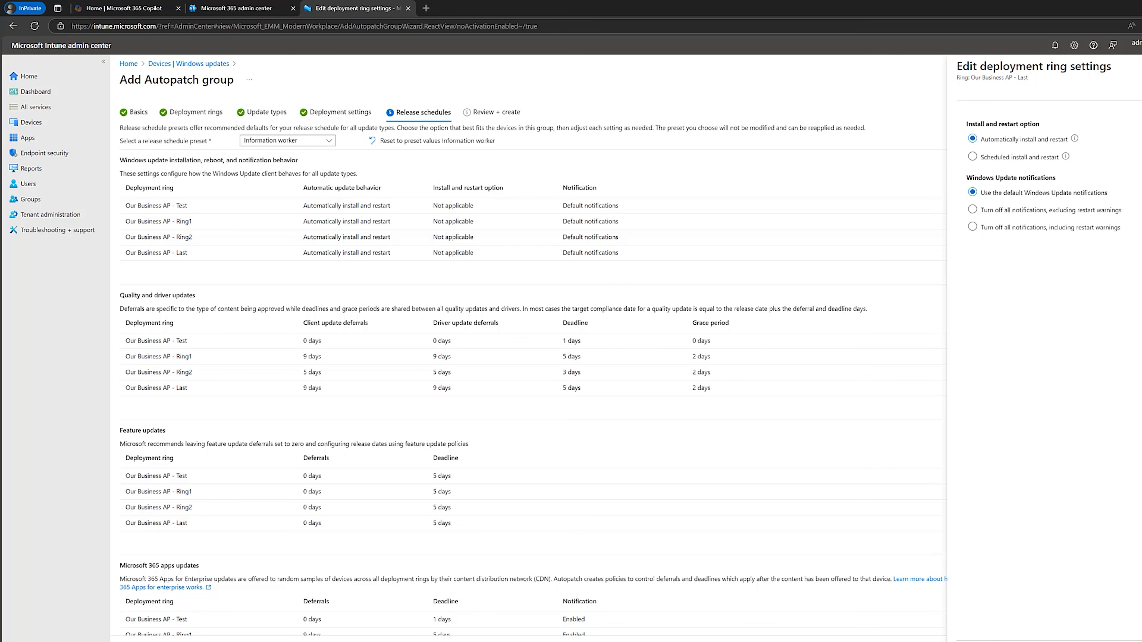
{"action": "left_click", "coordinate": [1141, 66]}
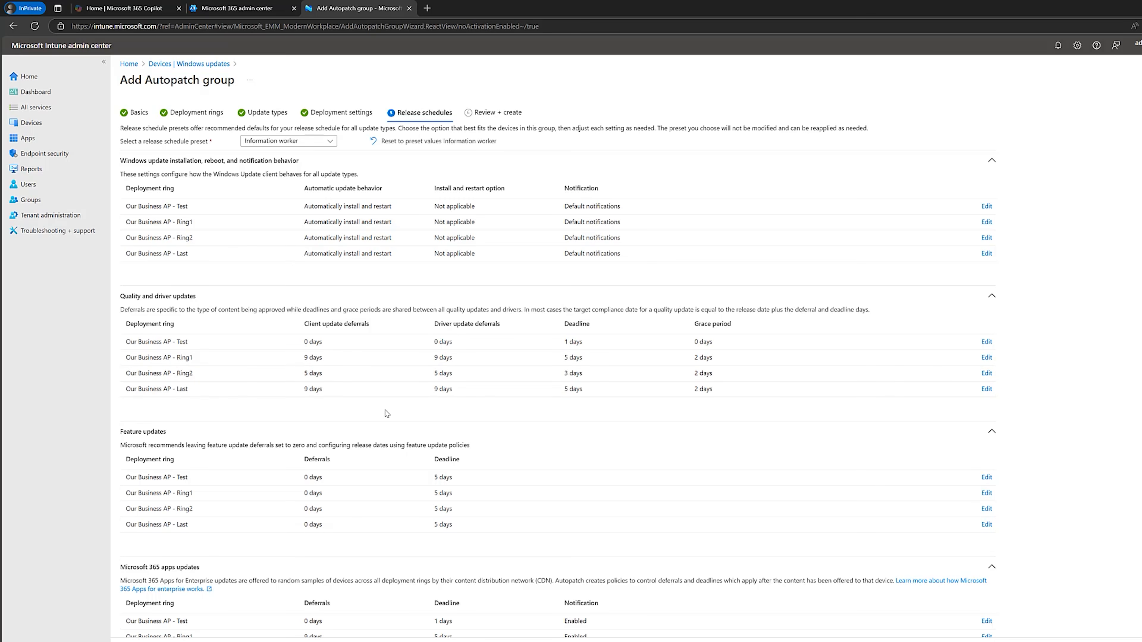
{"action": "scroll", "coordinate": [387, 414], "scroll_direction": "down", "scroll_amount": 1}
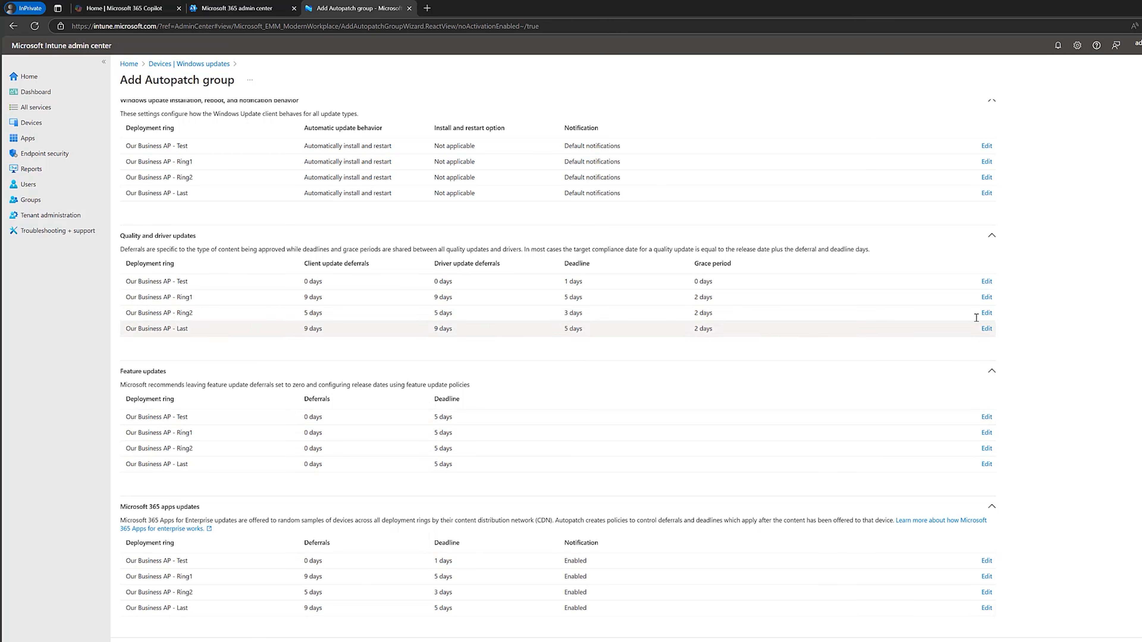
Examine the Test ring's quality and driver update deferral and deadline settings, and review the release schedules for all rings
{"action": "left_click", "coordinate": [986, 282]}
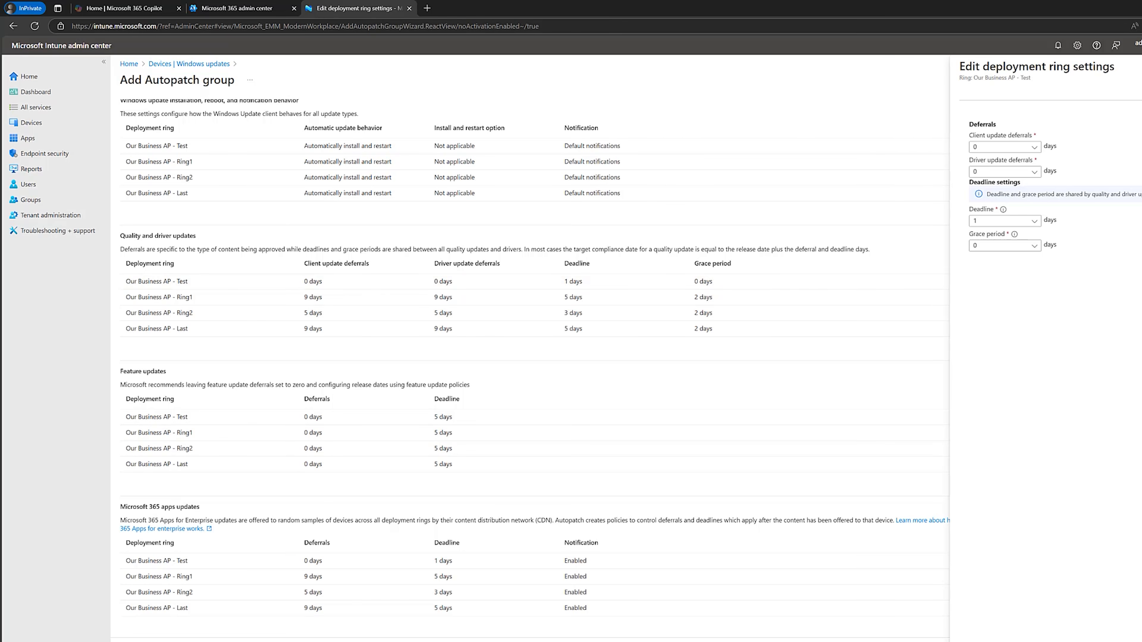
{"action": "left_click", "coordinate": [1141, 66]}
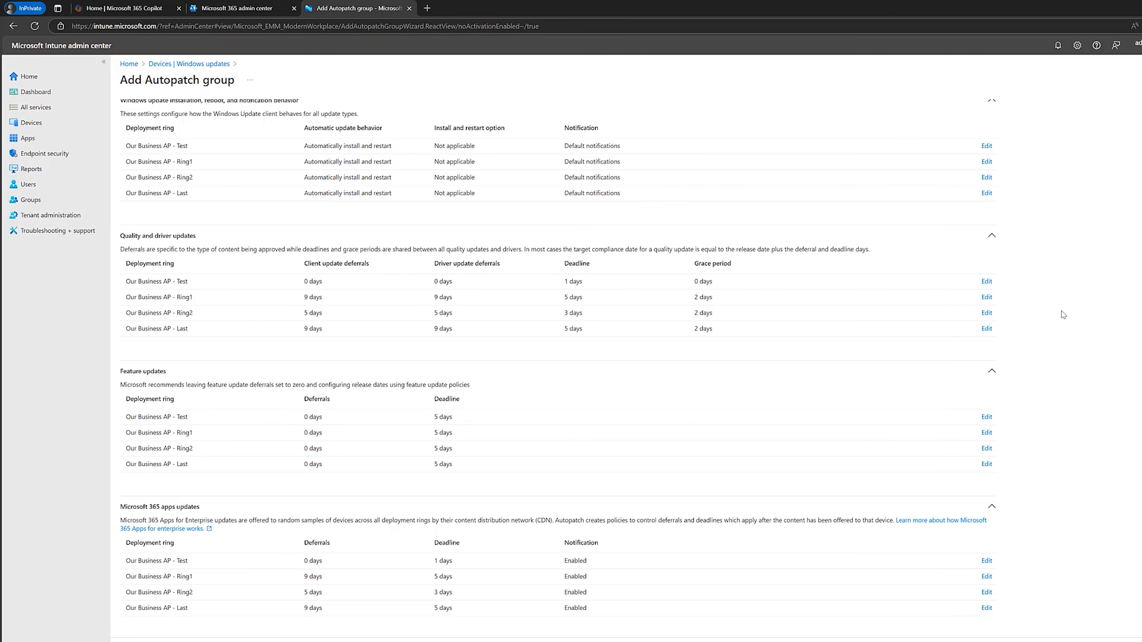
{"action": "scroll", "coordinate": [1063, 315], "scroll_direction": "up", "scroll_amount": 2}
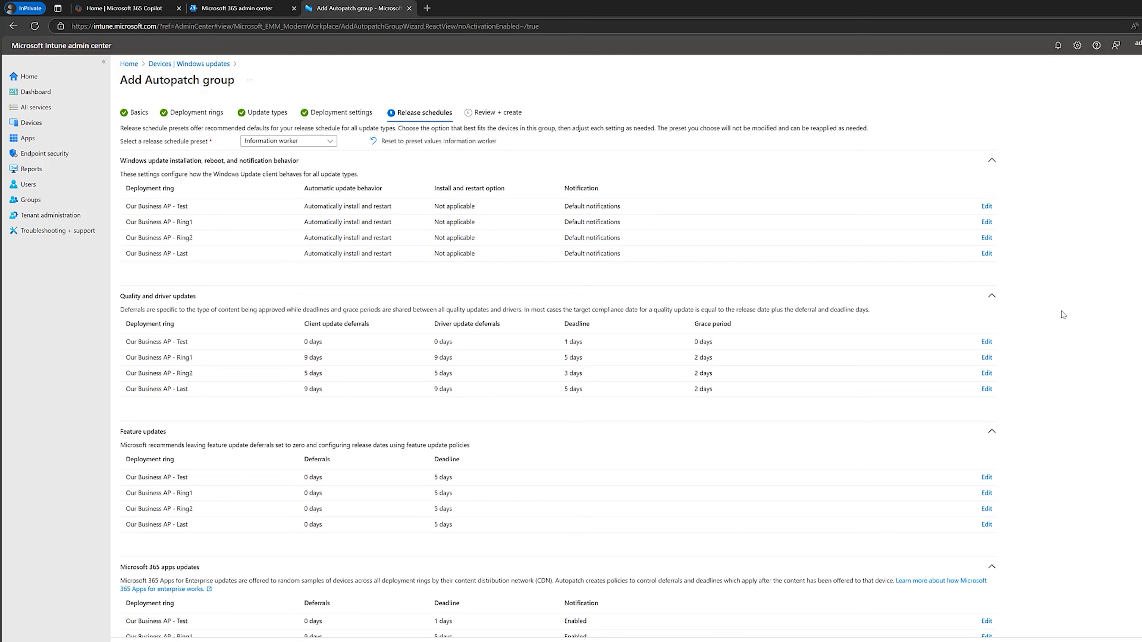
{"action": "scroll", "coordinate": [1061, 311], "scroll_direction": "down", "scroll_amount": 2}
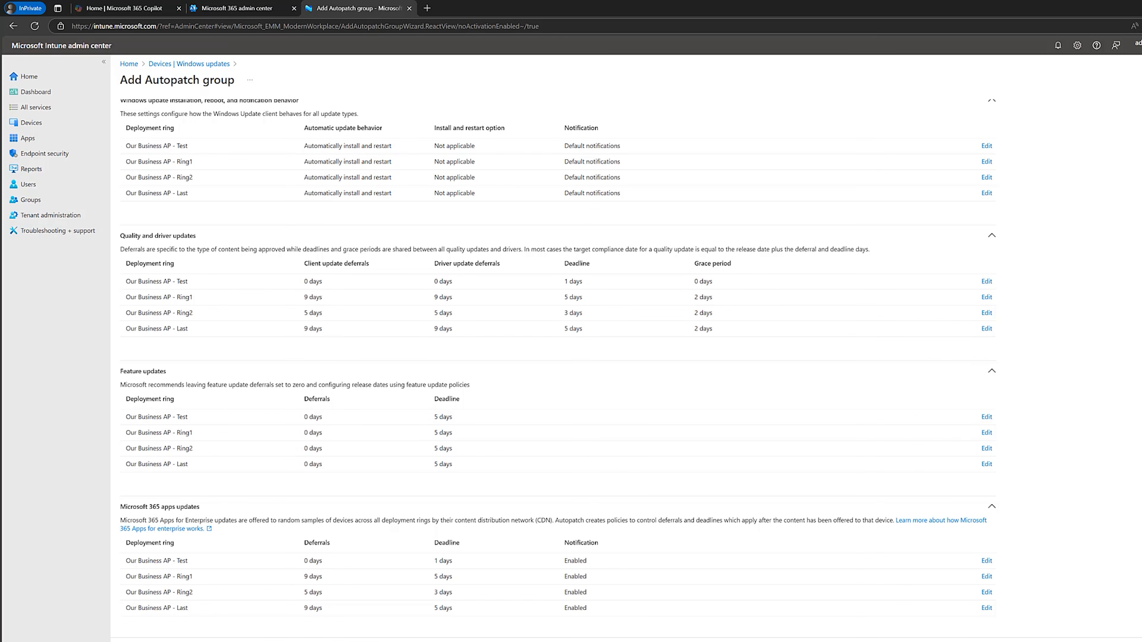
Proceed to the final review of the Our Business AP group's rings, update types and settings, and create the Autopatch group
{"action": "left_click", "coordinate": [179, 641]}
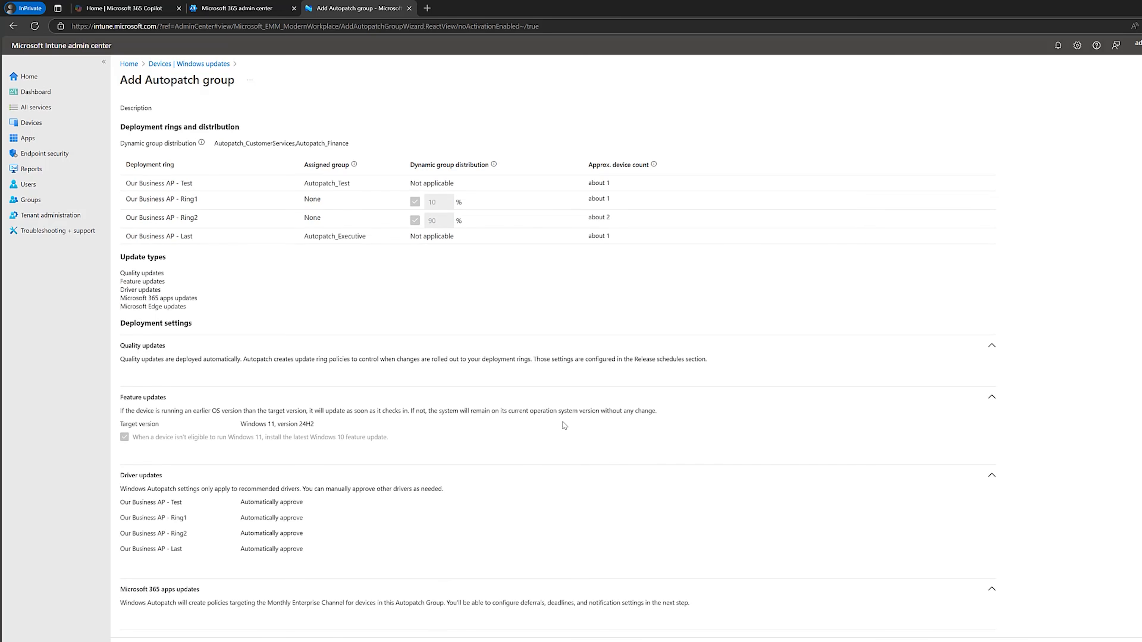
{"action": "scroll", "coordinate": [565, 425], "scroll_direction": "down", "scroll_amount": 7}
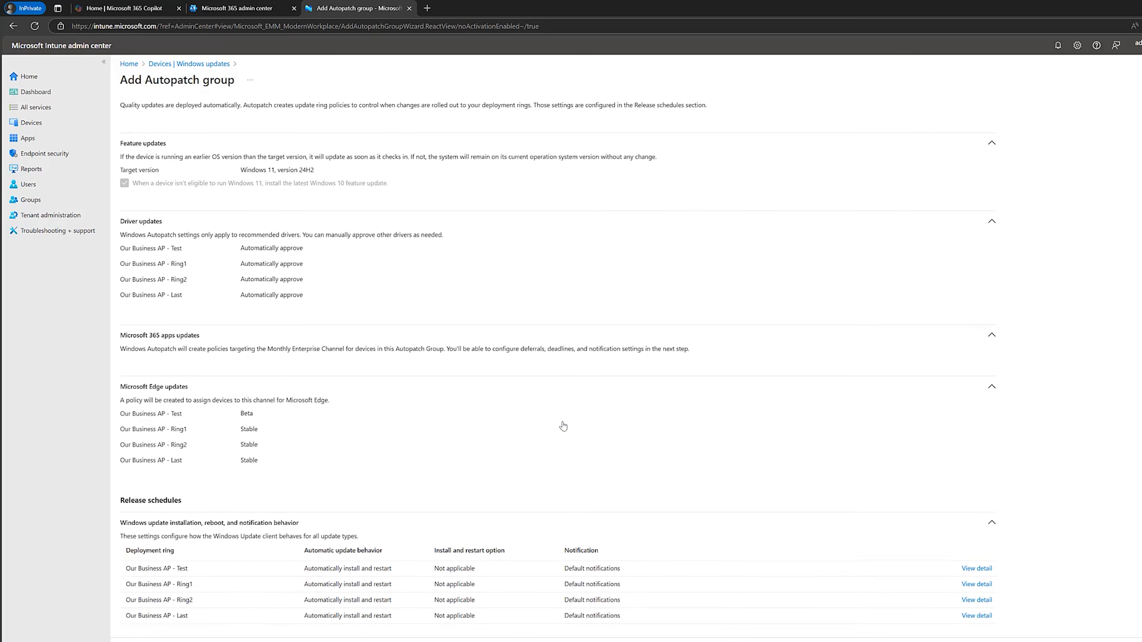
{"action": "scroll", "coordinate": [508, 568], "scroll_direction": "down", "scroll_amount": 4}
{"action": "left_click", "coordinate": [179, 641]}
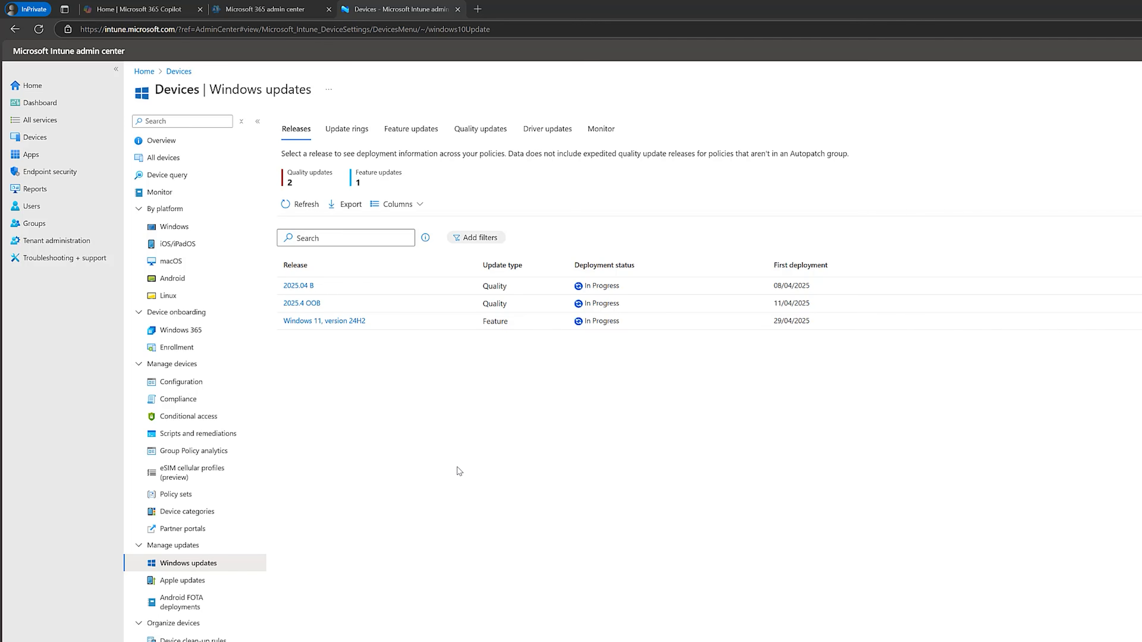
Check the Windows 11, version 24H2 release's policy, and review the settings and assignments of Our Business AP's Test update ring policy
{"action": "left_click", "coordinate": [349, 321]}
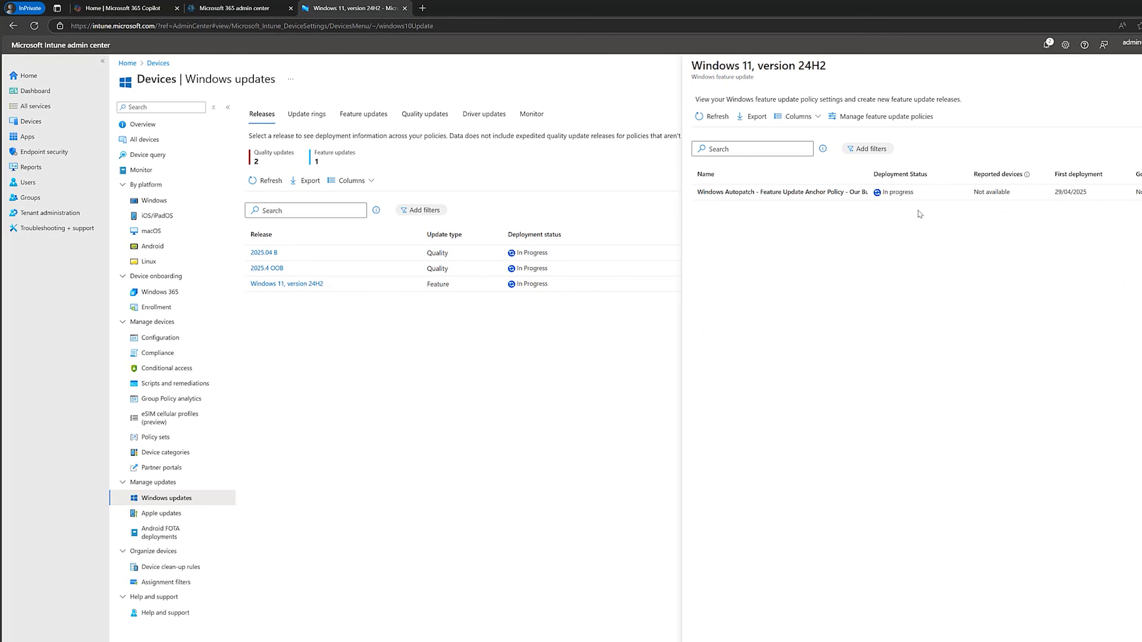
{"action": "left_click", "coordinate": [1140, 65]}
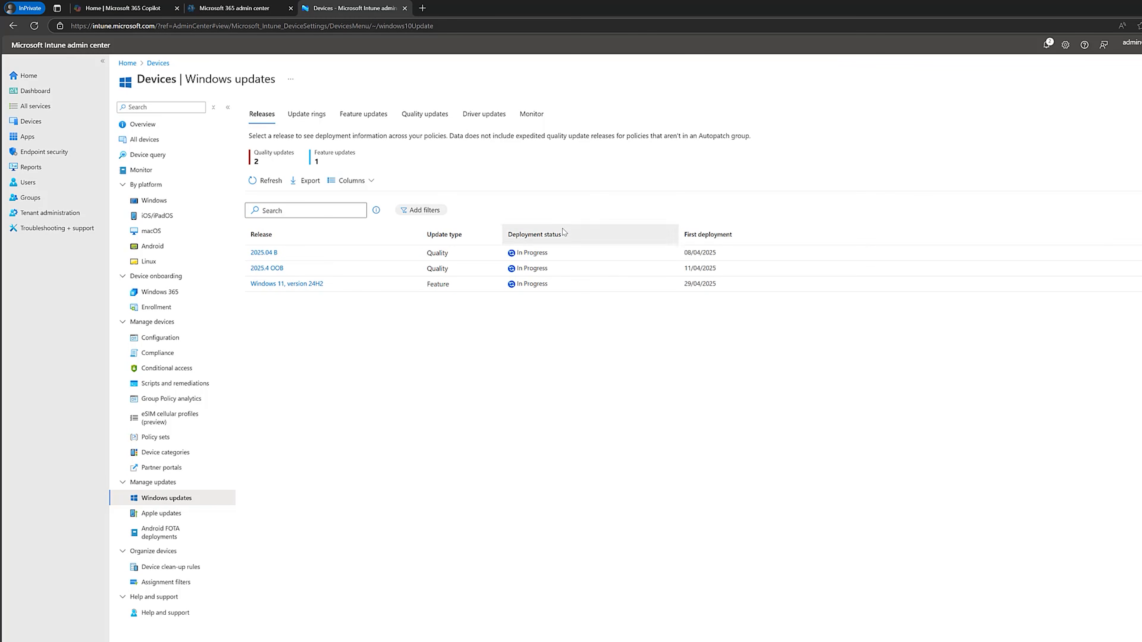
{"action": "left_click", "coordinate": [313, 118]}
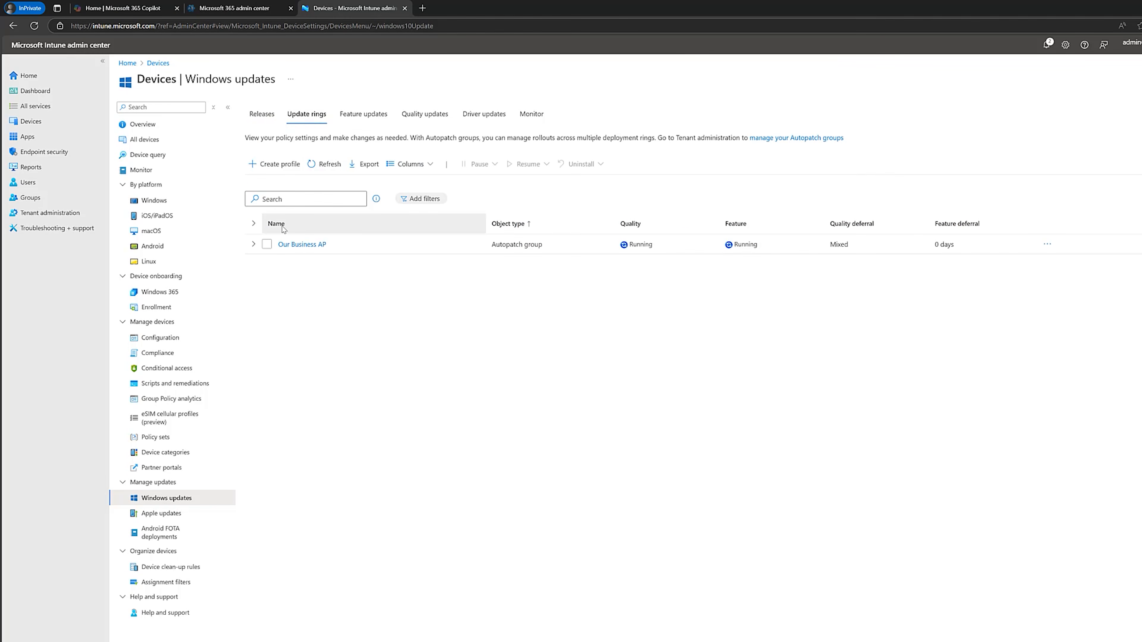
{"action": "left_click", "coordinate": [254, 245]}
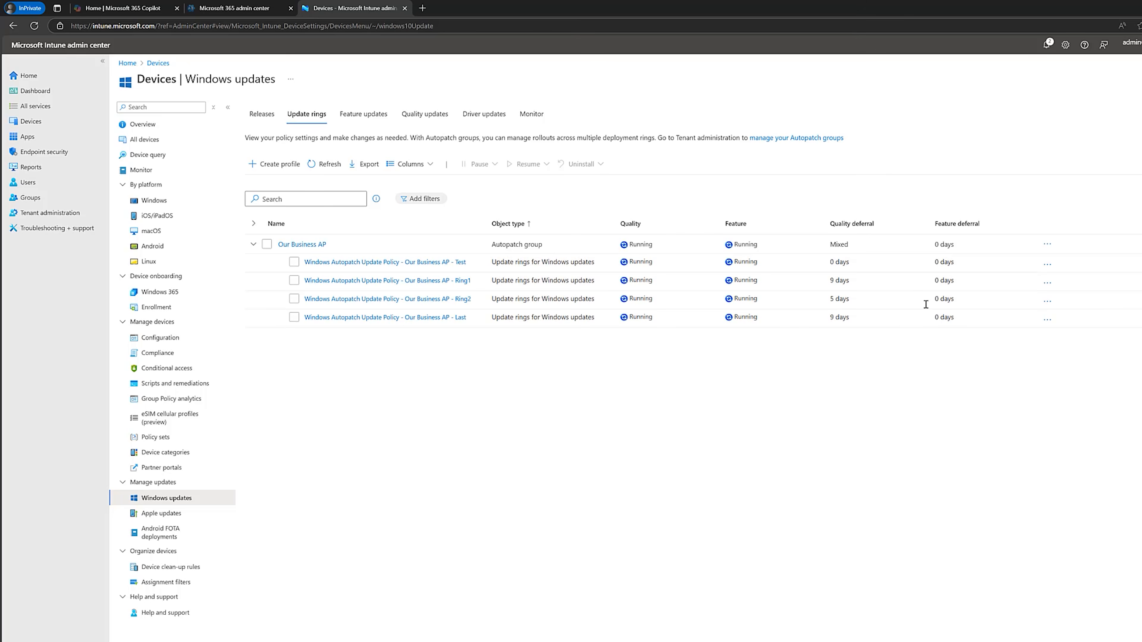
{"action": "left_click", "coordinate": [412, 263]}
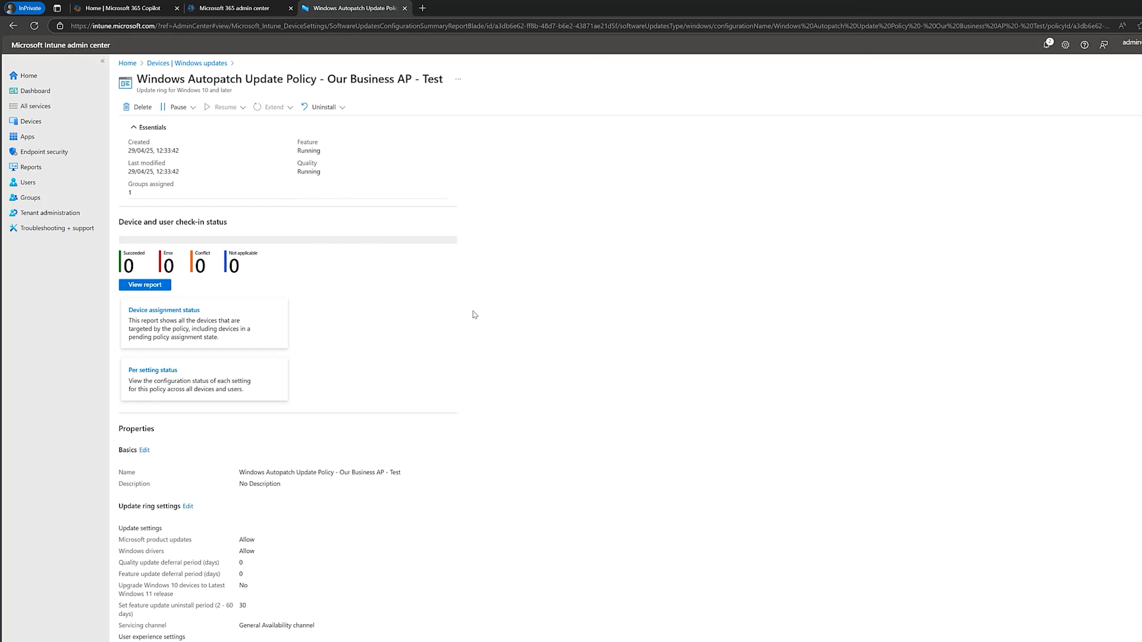
{"action": "scroll", "coordinate": [474, 314], "scroll_direction": "down", "scroll_amount": 5}
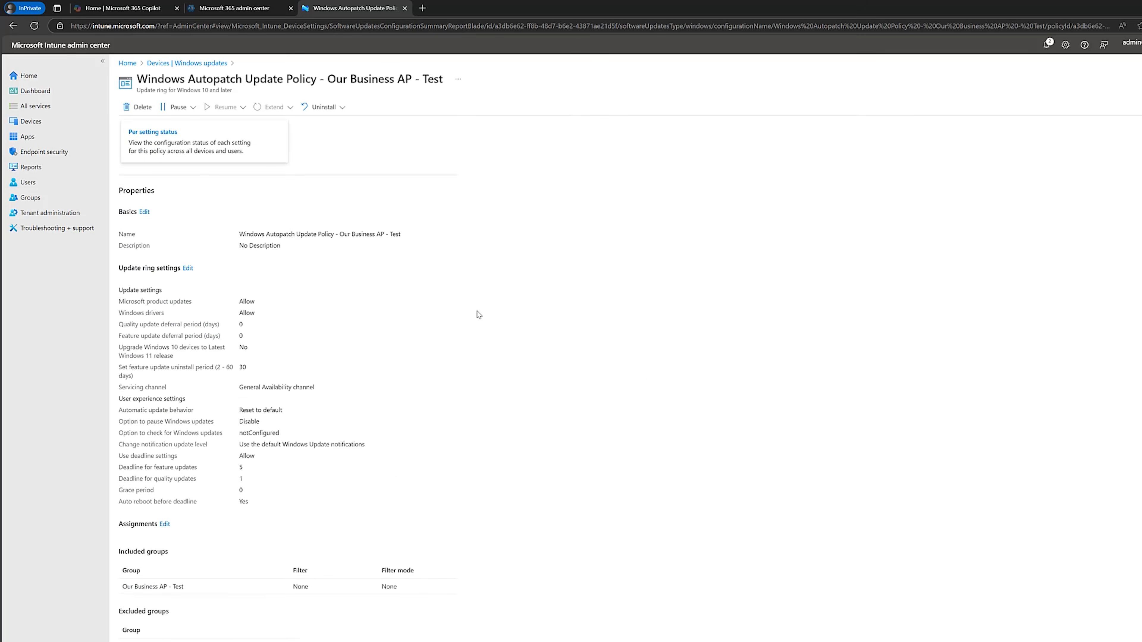
{"action": "scroll", "coordinate": [511, 382], "scroll_direction": "up", "scroll_amount": 4}
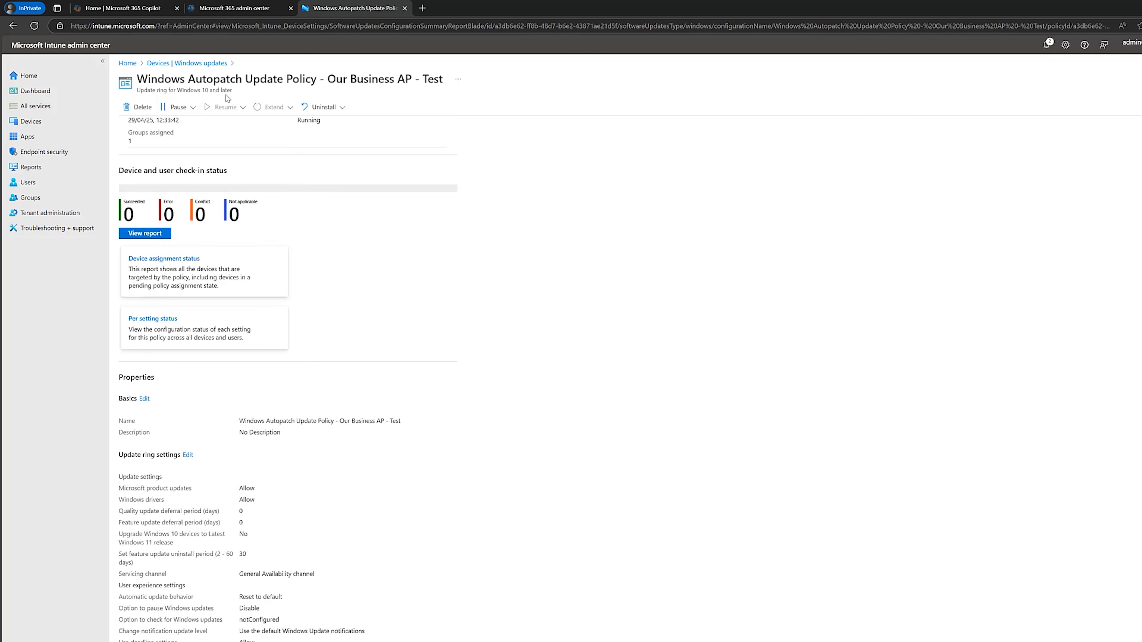
{"action": "left_click", "coordinate": [200, 65]}
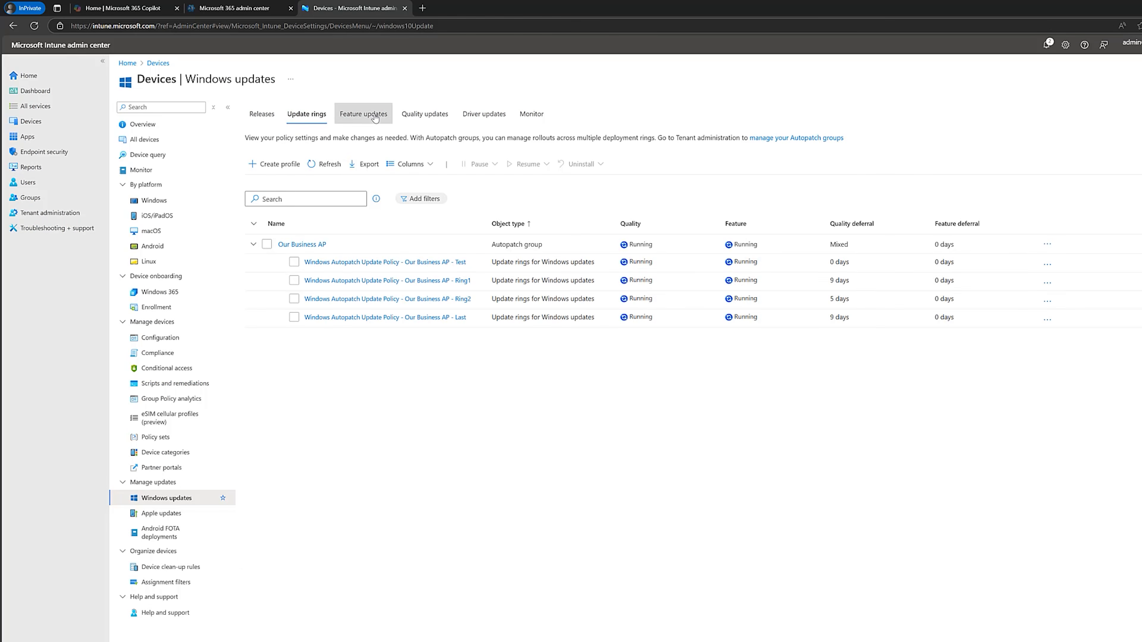
Review the properties of the Our Business AP feature update anchor policy, and view the driver updates section
{"action": "left_click", "coordinate": [364, 114]}
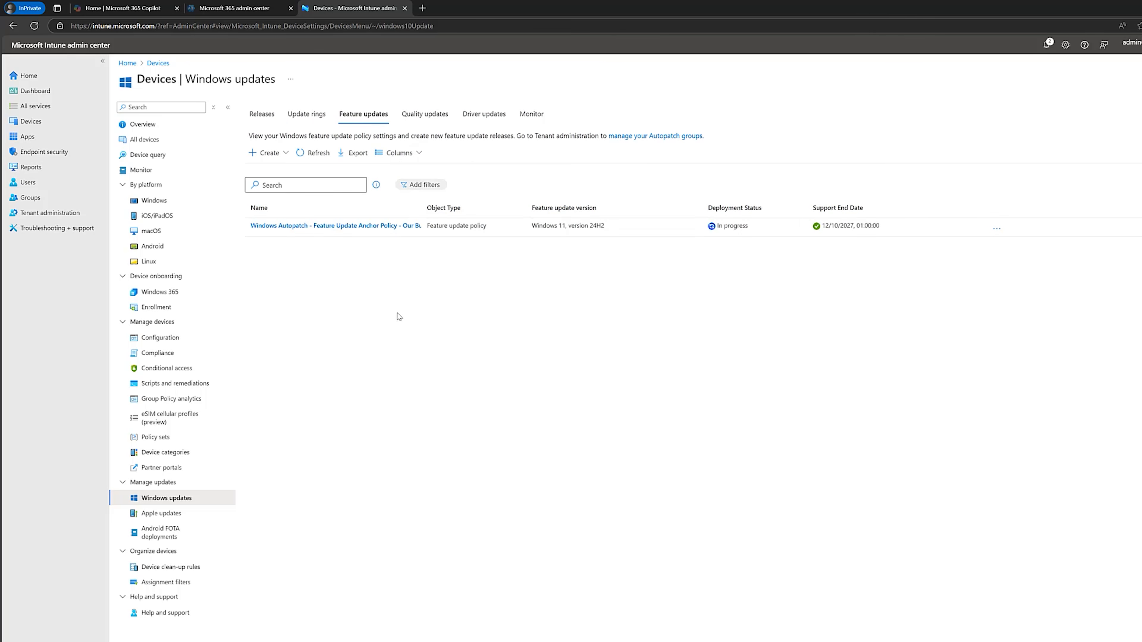
{"action": "left_click", "coordinate": [377, 226]}
{"action": "left_click", "coordinate": [179, 155]}
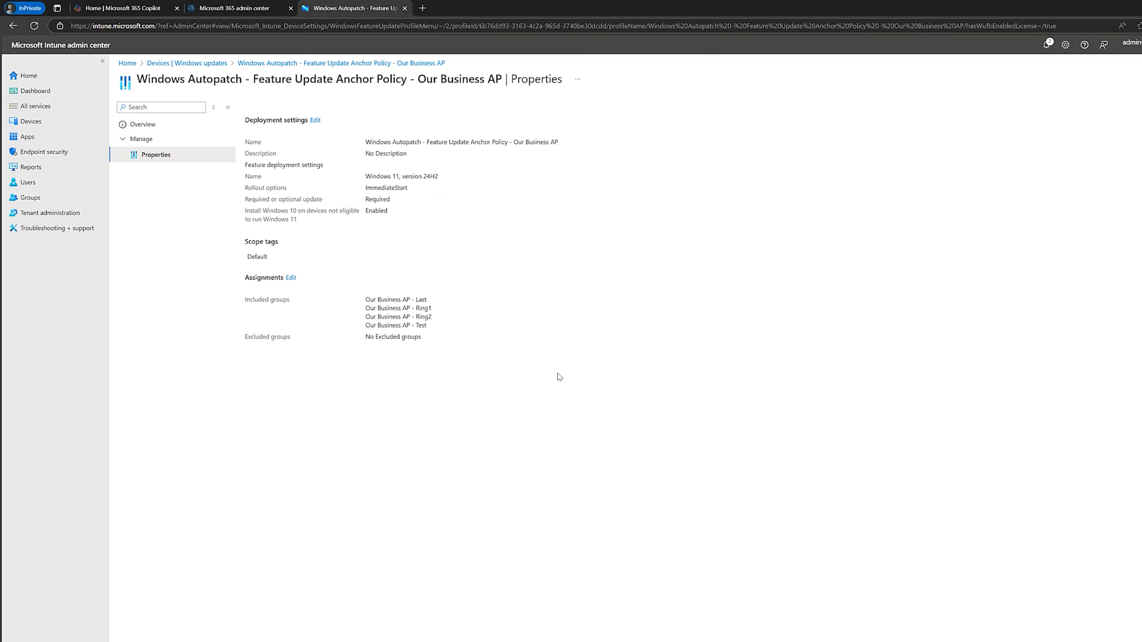
{"action": "left_click", "coordinate": [219, 67]}
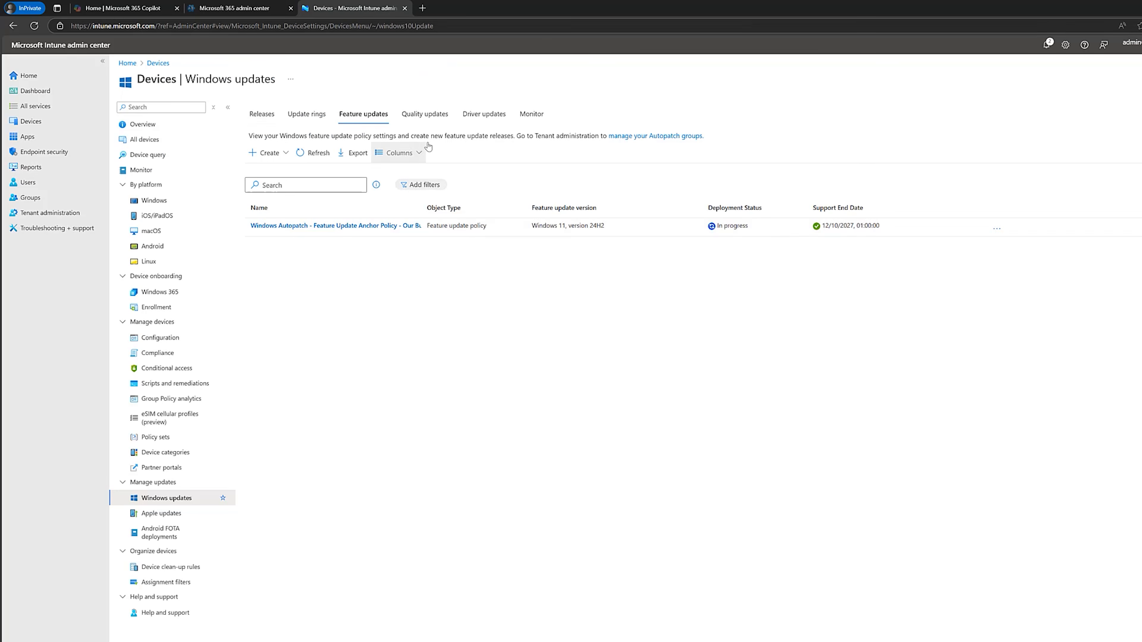
{"action": "left_click", "coordinate": [462, 116]}
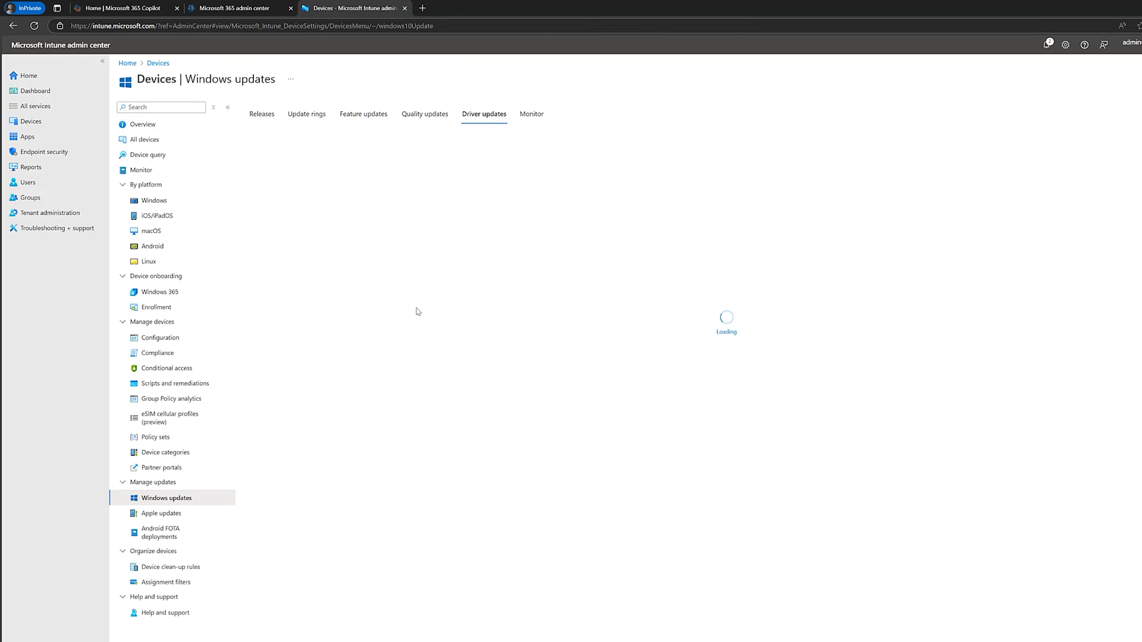
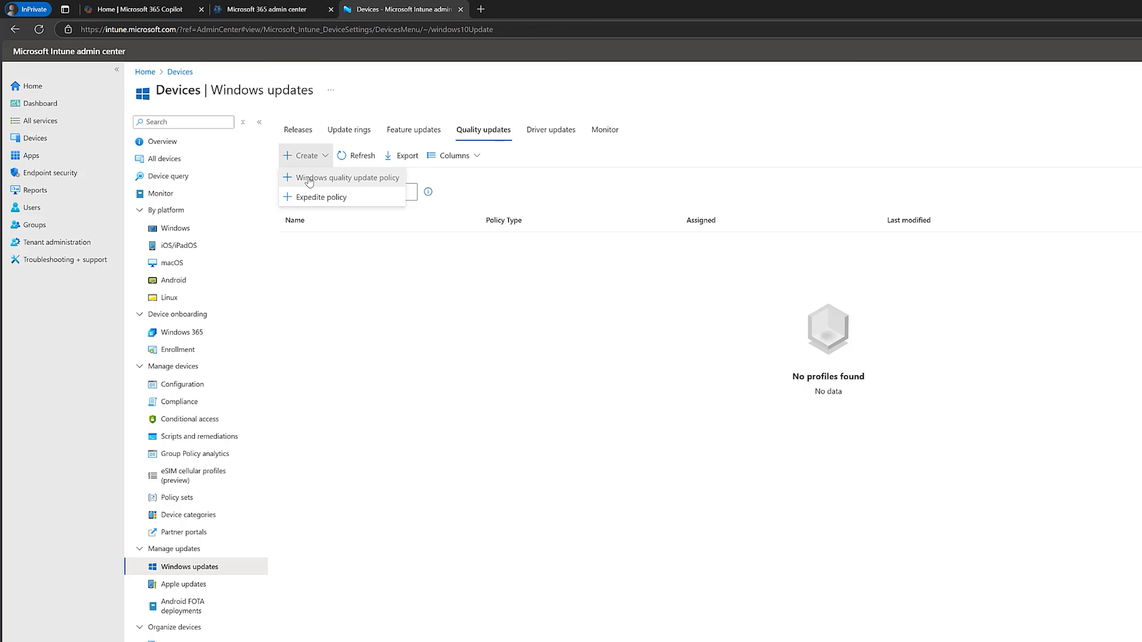
Start a Windows quality update policy named My Business QU Policy, allow hotpatch updates without restarts, and proceed to assignments
{"action": "left_click", "coordinate": [309, 181]}
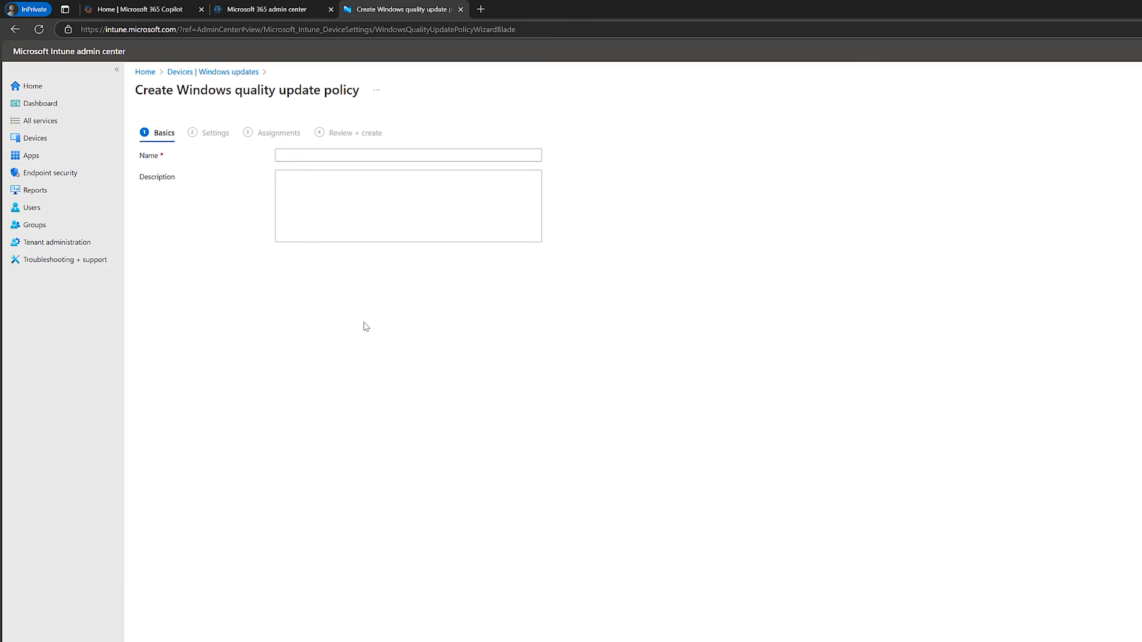
{"action": "left_click", "coordinate": [347, 157]}
{"action": "type", "text": "My Business QU Policy"}
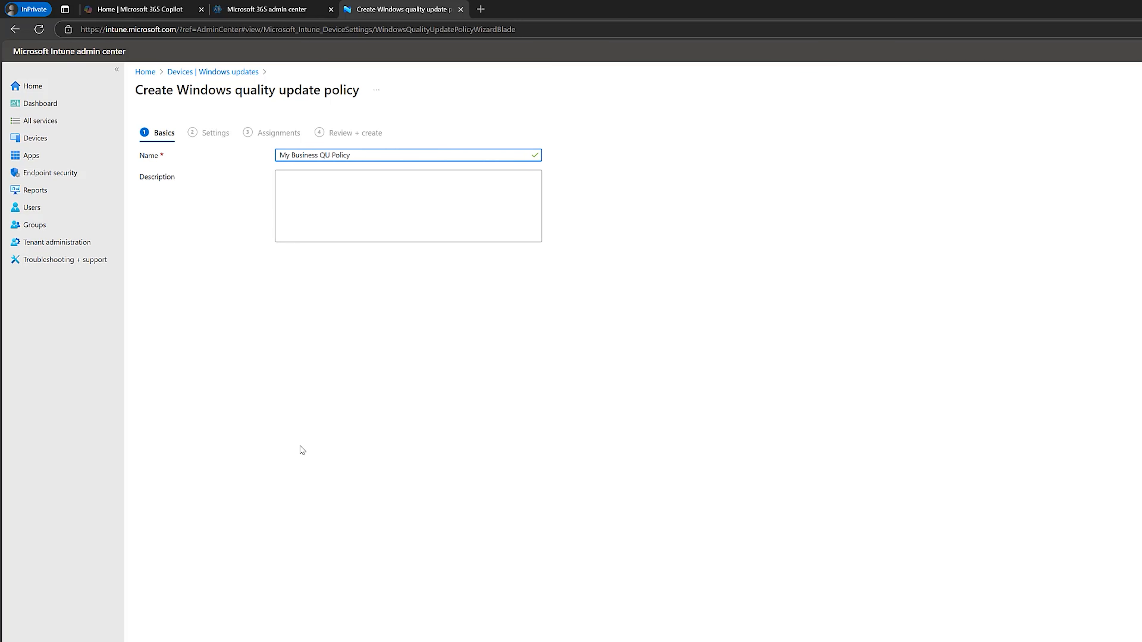
{"action": "left_click", "coordinate": [212, 641]}
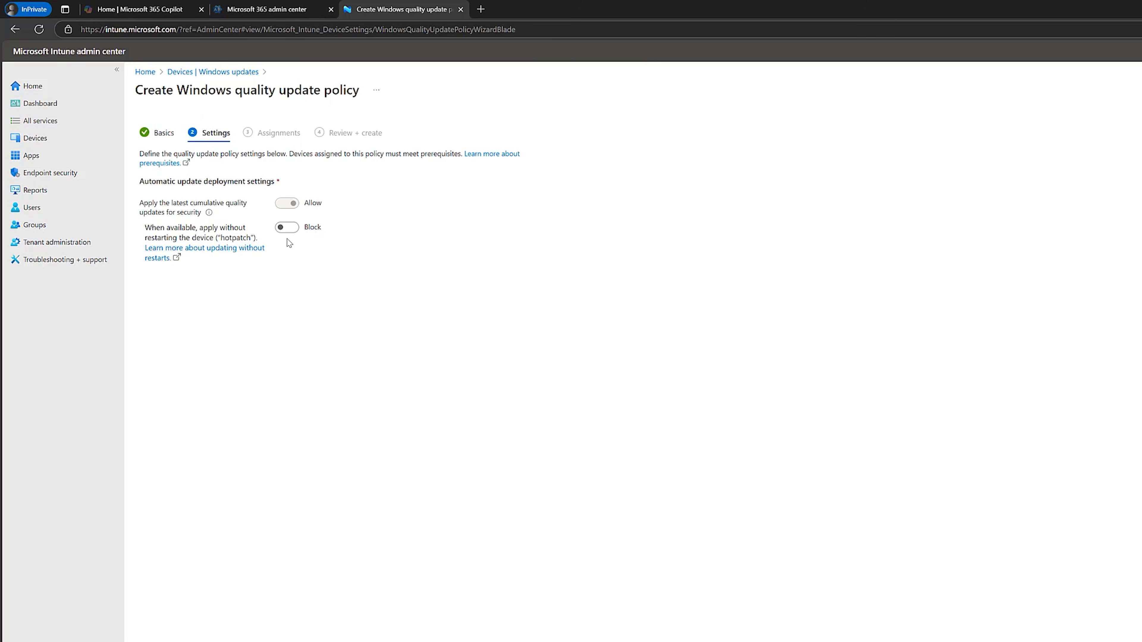
{"action": "left_click", "coordinate": [285, 227]}
{"action": "left_click", "coordinate": [197, 639]}
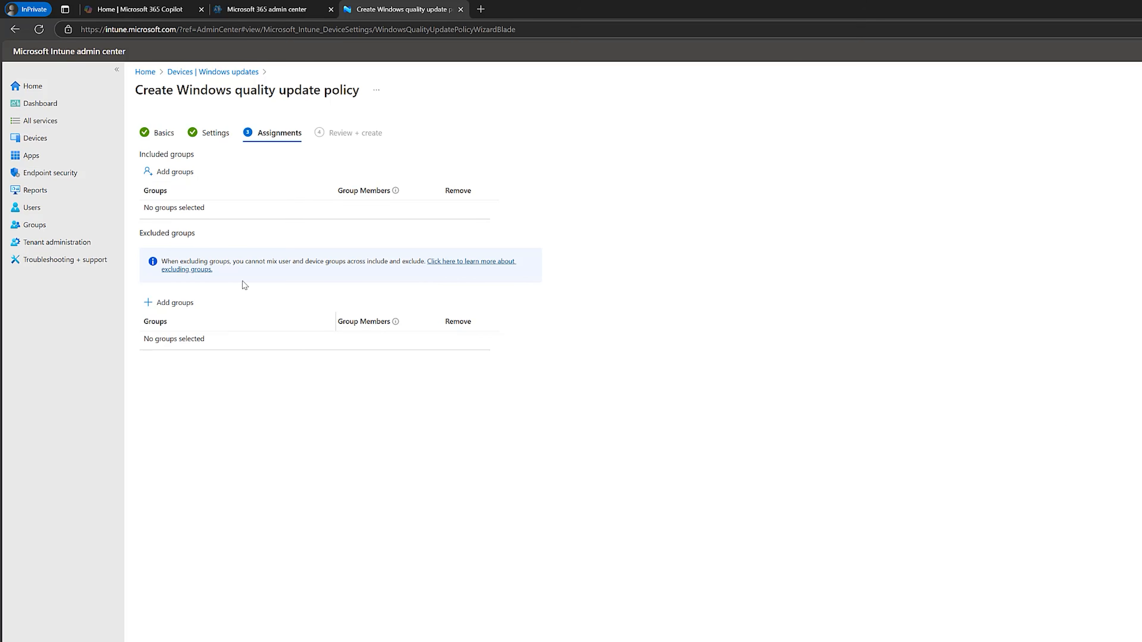
Select Autopatch_CustomerServices, Autopatch_Executive, Autopatch_Finance and Autopatch_Test as groups to include in the quality update policy
{"action": "left_click", "coordinate": [189, 173]}
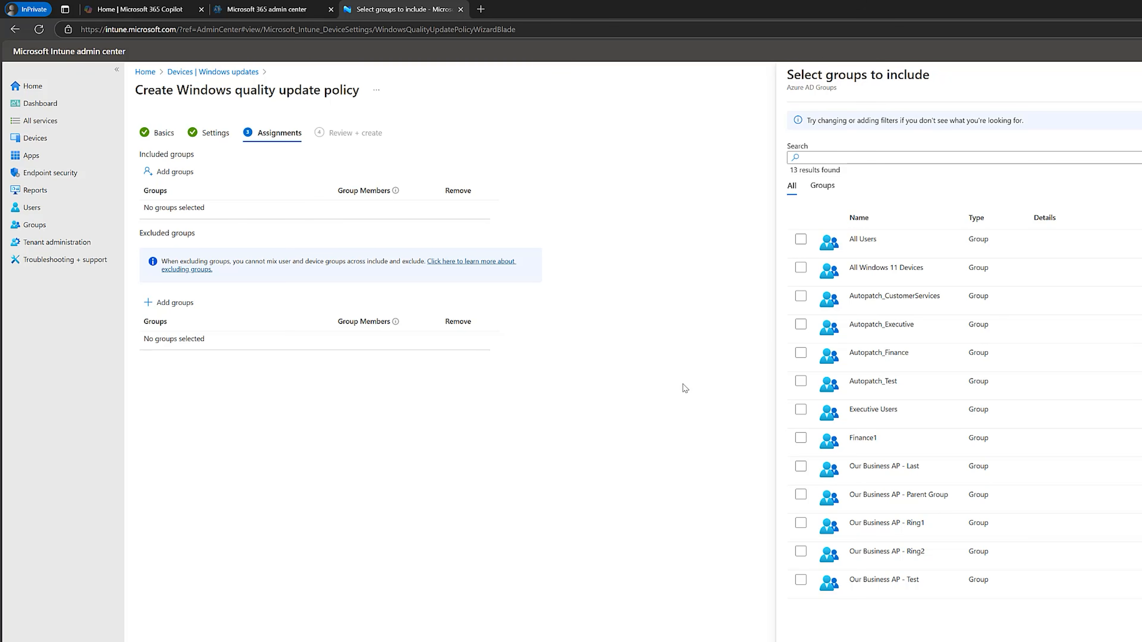
{"action": "left_click", "coordinate": [800, 296]}
{"action": "left_click", "coordinate": [801, 324]}
{"action": "left_click", "coordinate": [801, 353]}
{"action": "left_click", "coordinate": [801, 381]}
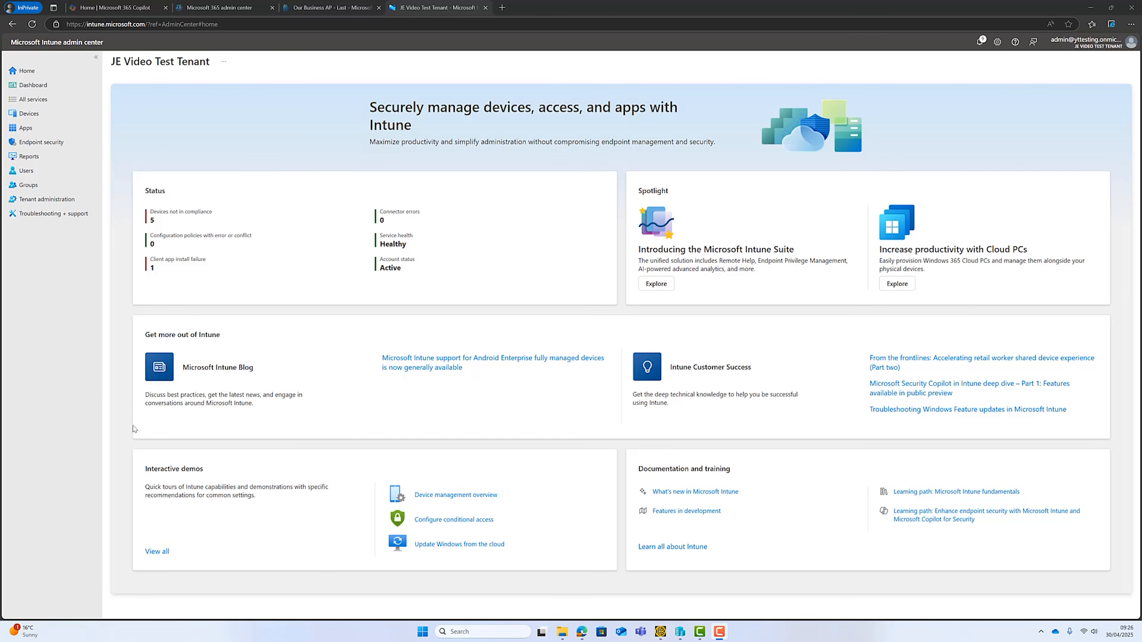
Check the Our Business AP group's associated Microsoft Entra groups in tenant administration, and view the Windows Autopatch messages
{"action": "left_click", "coordinate": [49, 199]}
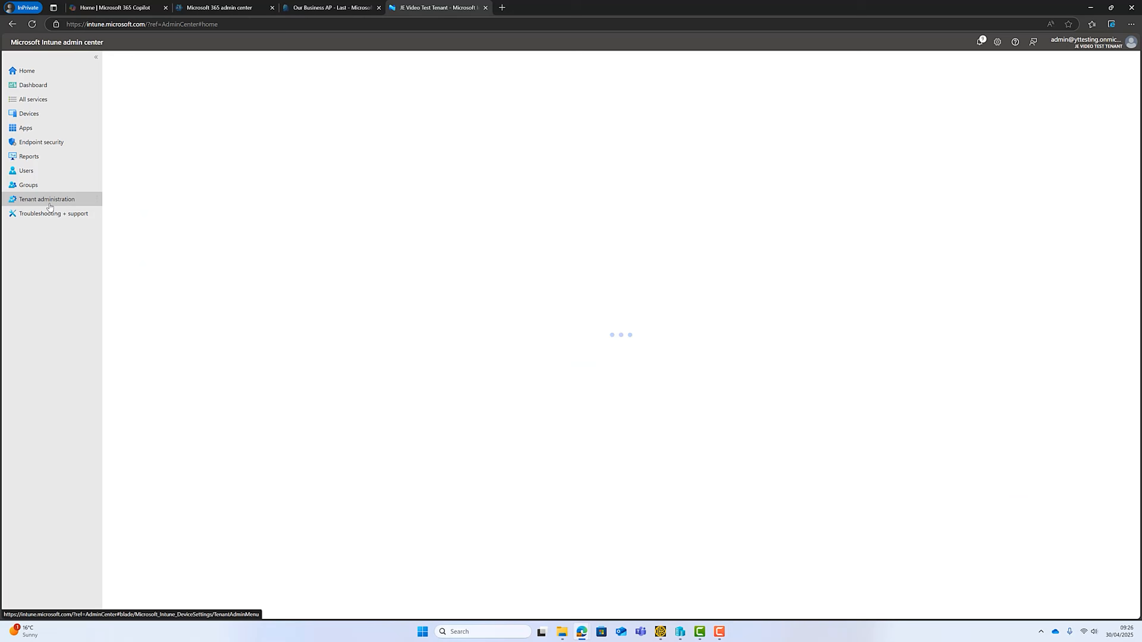
{"action": "left_click", "coordinate": [149, 398]}
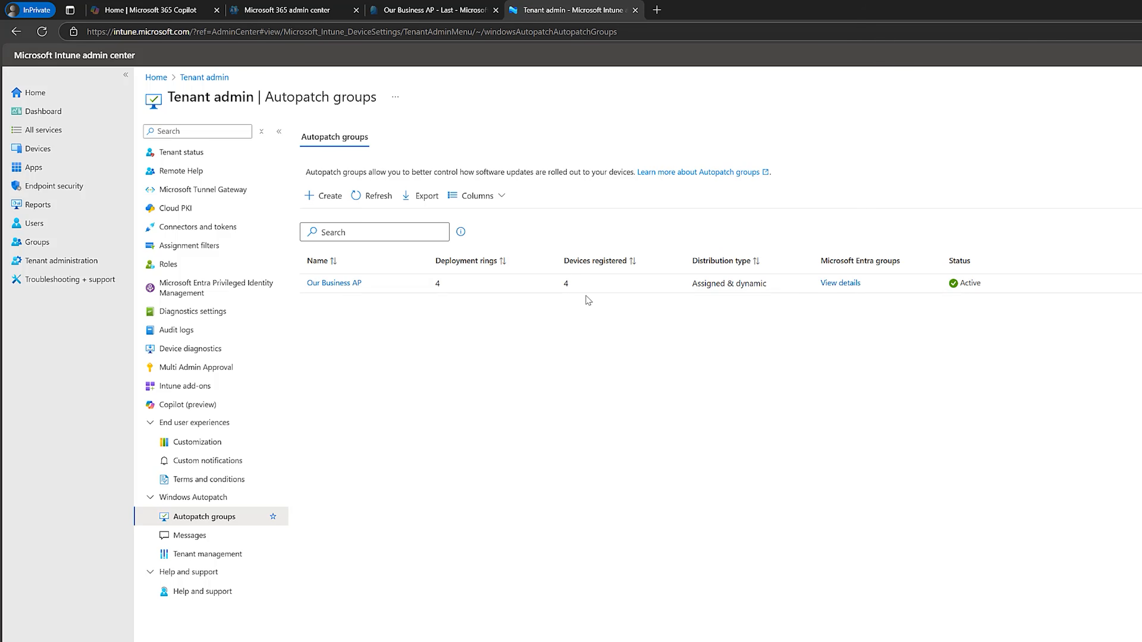
{"action": "left_click", "coordinate": [840, 282]}
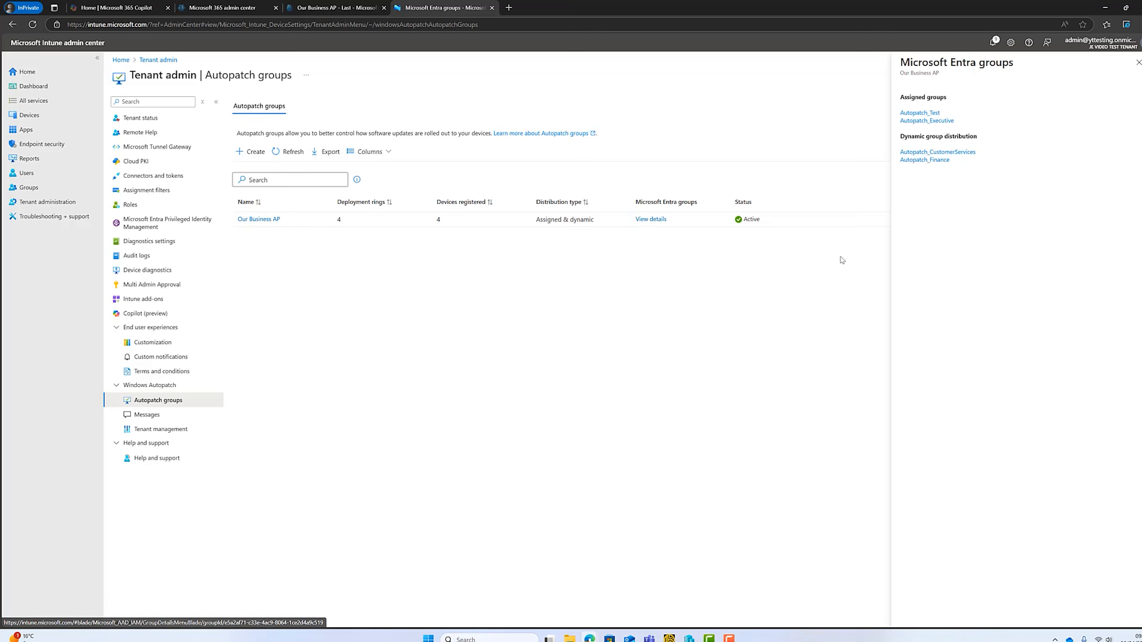
{"action": "left_click", "coordinate": [1138, 63]}
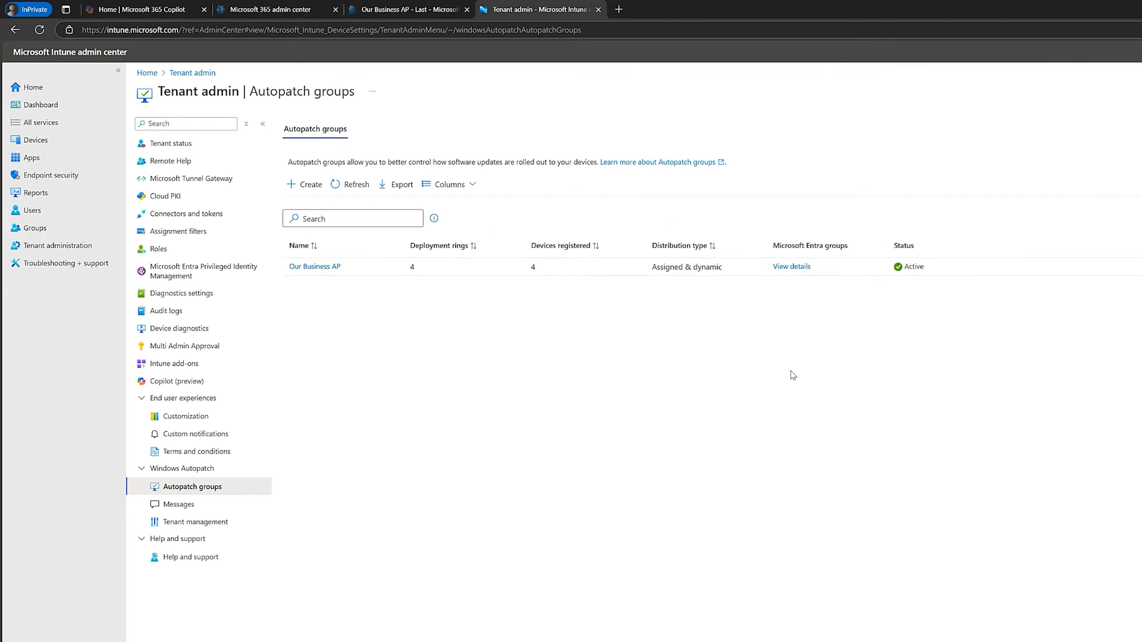
{"action": "left_click", "coordinate": [168, 420]}
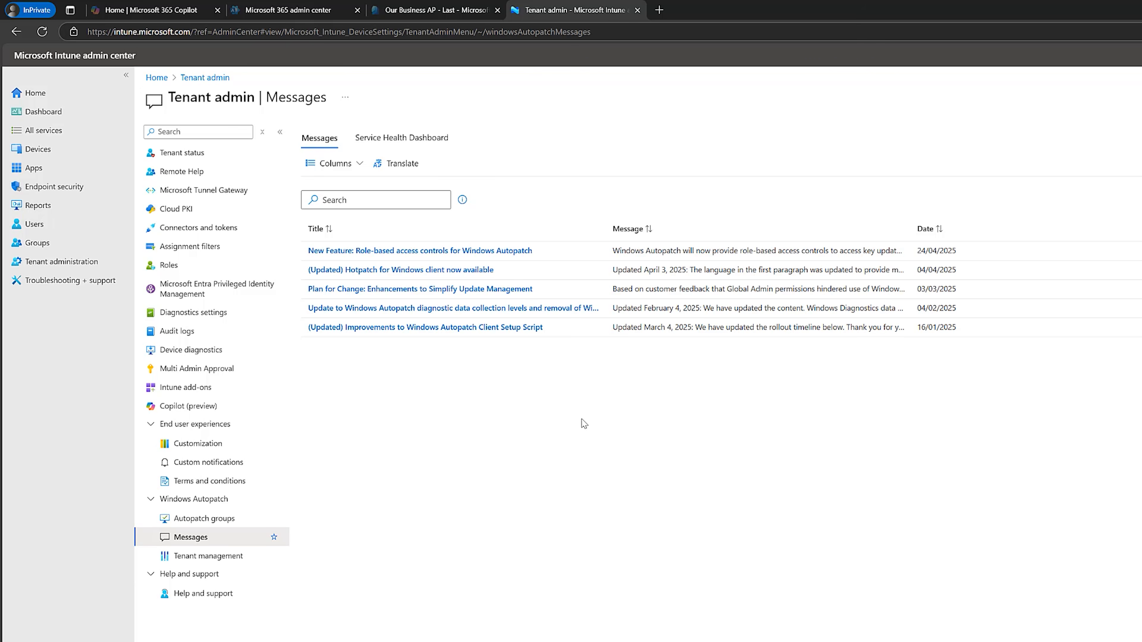
View the registered Autopatch devices from the devices overview, and inspect the Discover devices prompt without starting a scan
{"action": "left_click", "coordinate": [41, 149]}
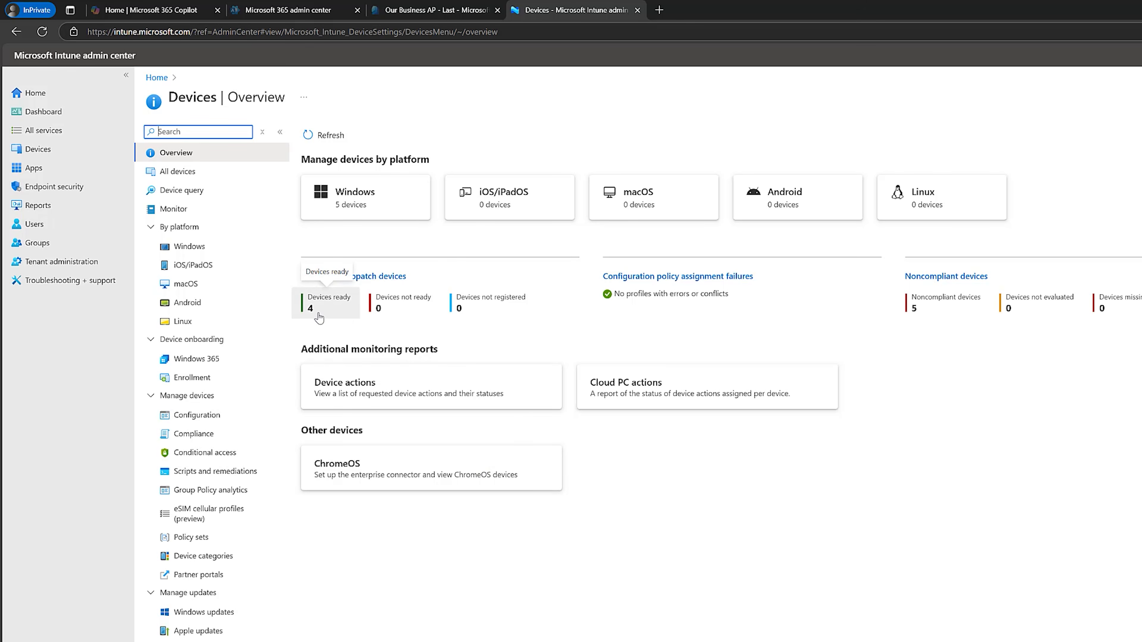
{"action": "left_click", "coordinate": [370, 276]}
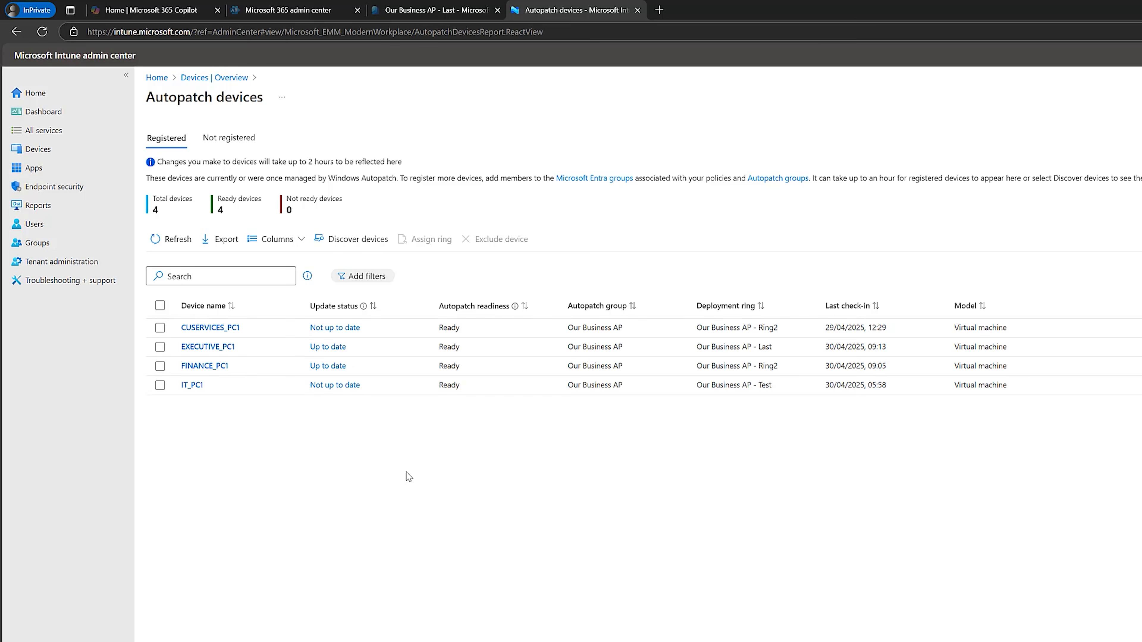
{"action": "left_click", "coordinate": [337, 242]}
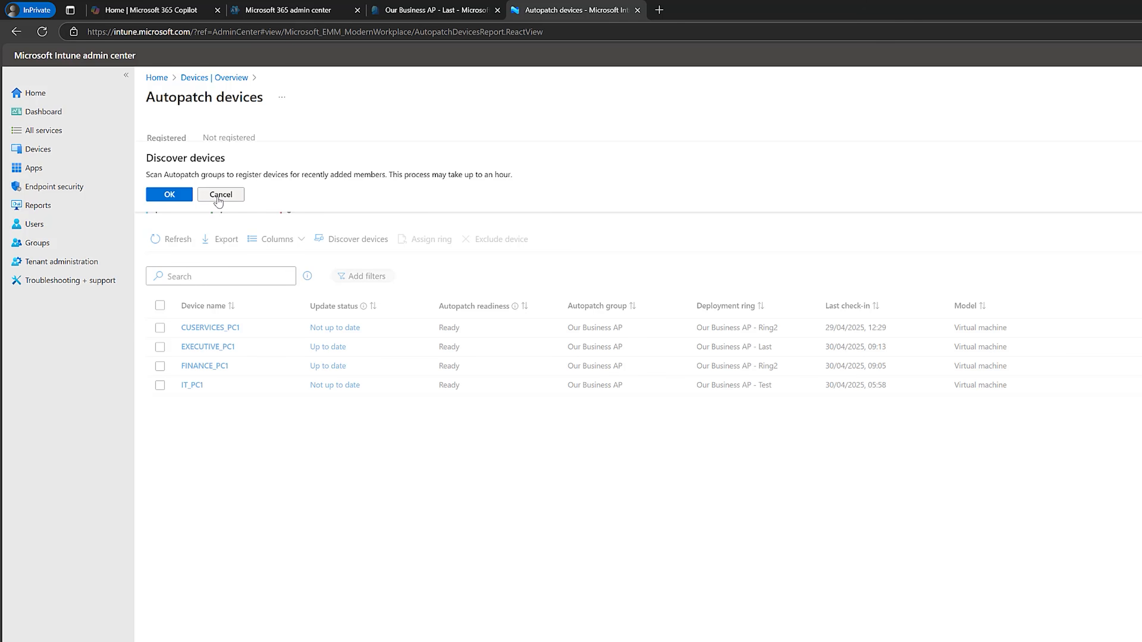
{"action": "left_click", "coordinate": [231, 201]}
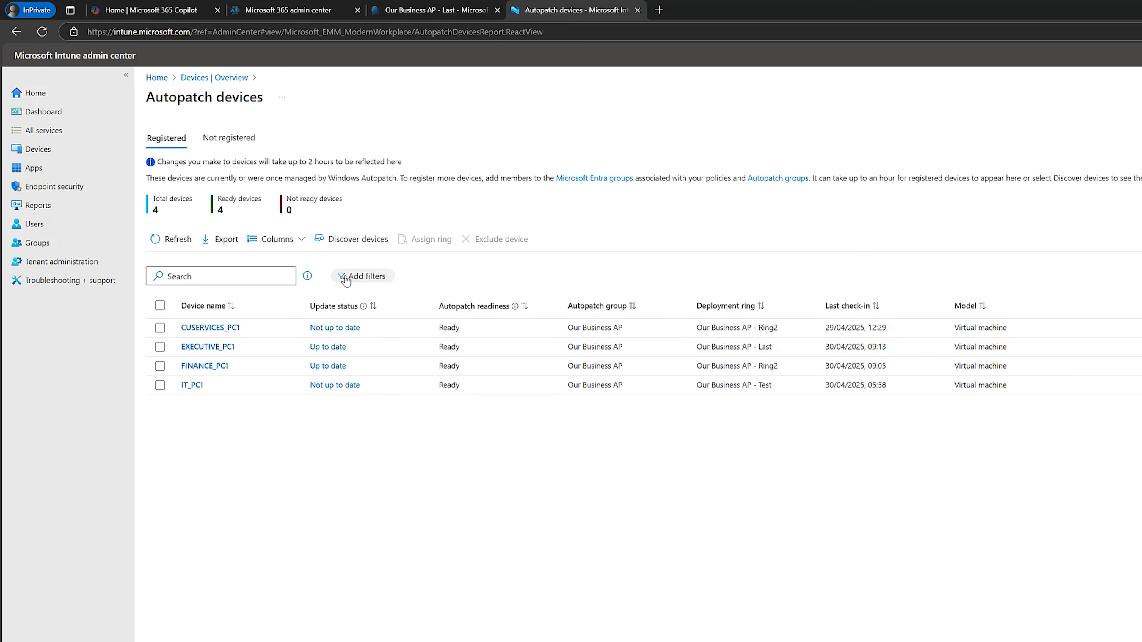
Check the list of devices not registered with Autopatch, and view the update status details for IT_PC1
{"action": "left_click", "coordinate": [219, 149]}
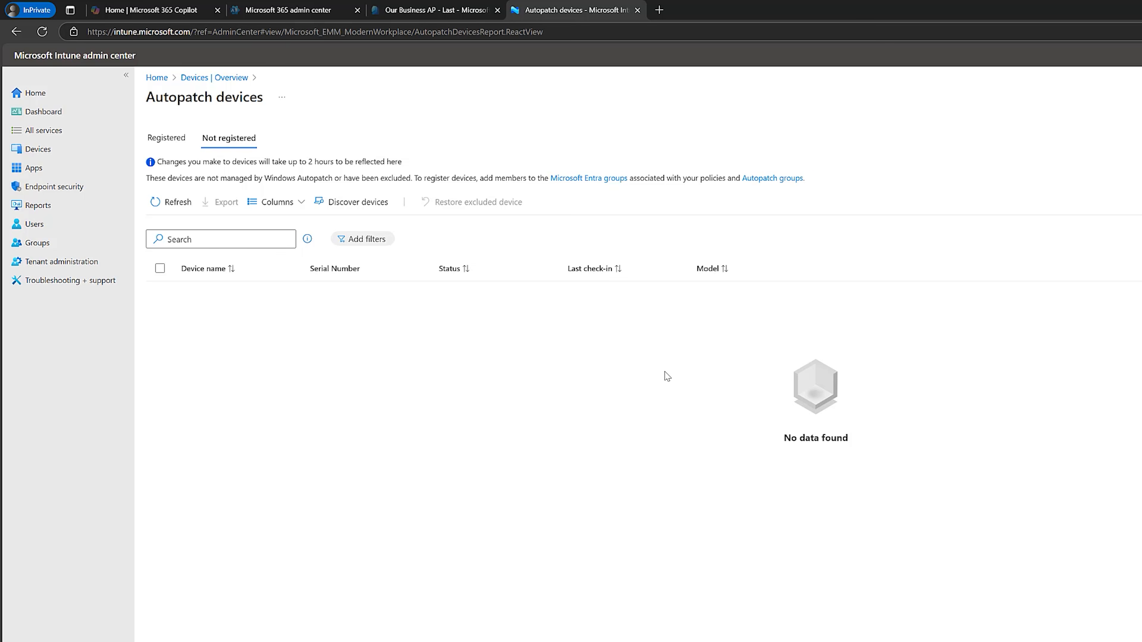
{"action": "left_click", "coordinate": [158, 138]}
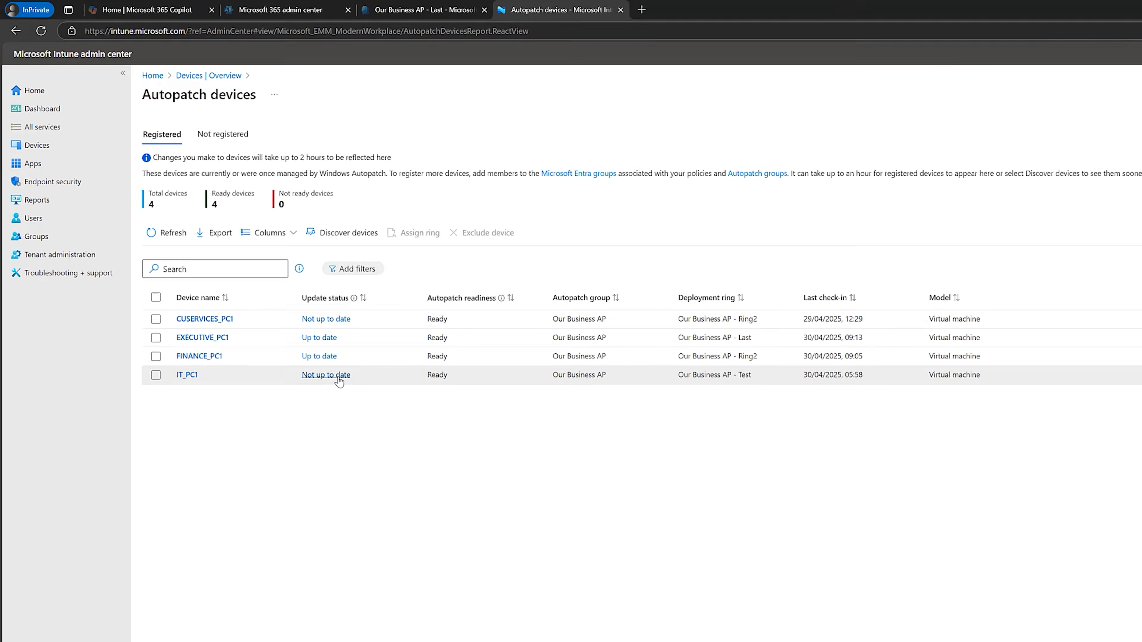
{"action": "left_click", "coordinate": [338, 381]}
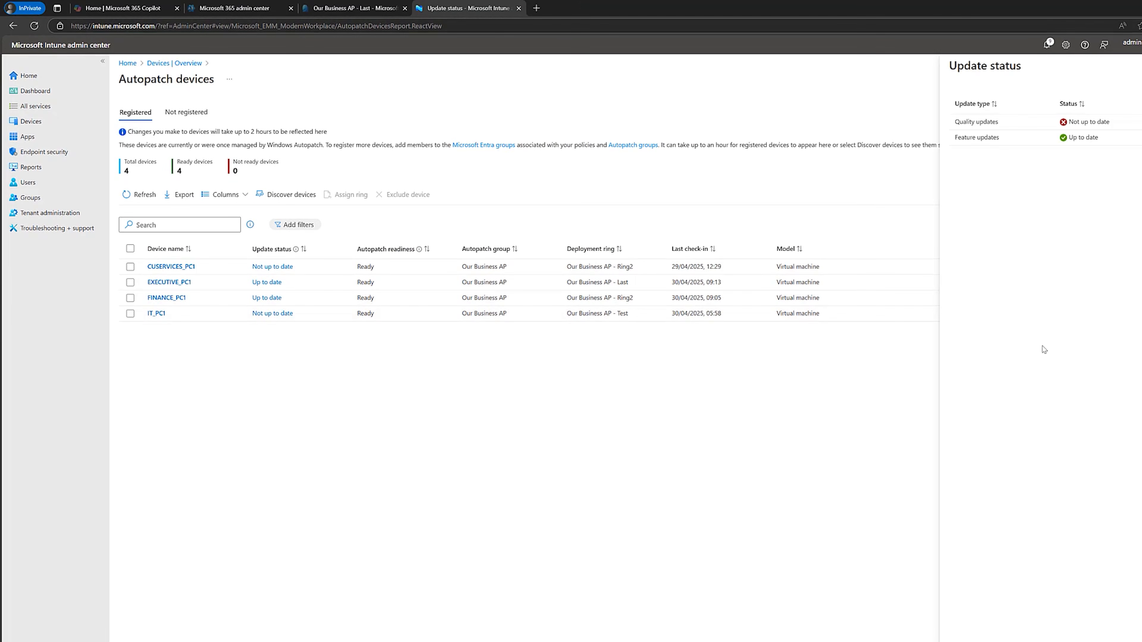